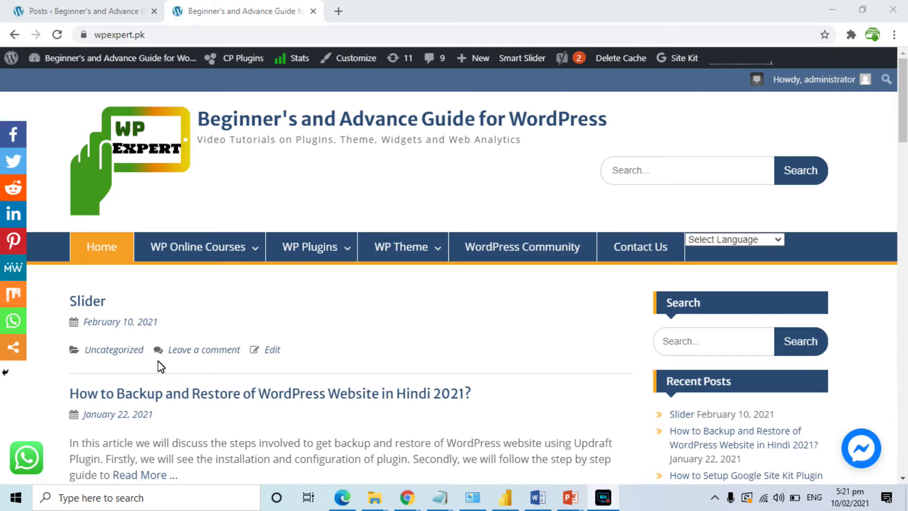
Reload the site's home page and look through its posts and the WP Plugins categories in the navigation
click(98, 248)
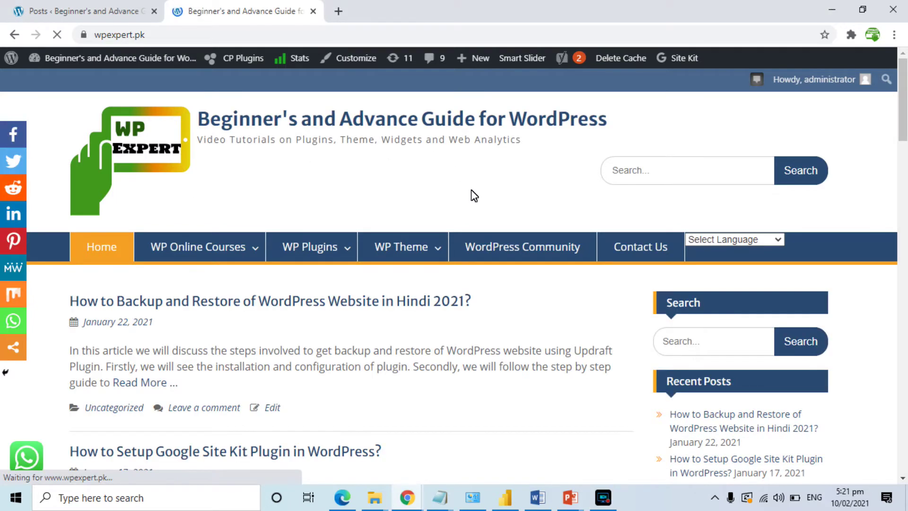
scroll(474, 194, down, 14)
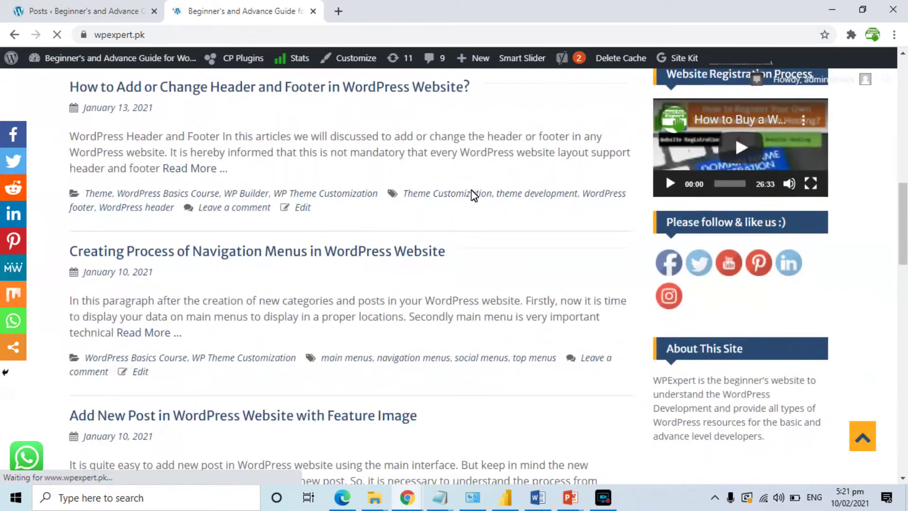
scroll(473, 195, down, 3)
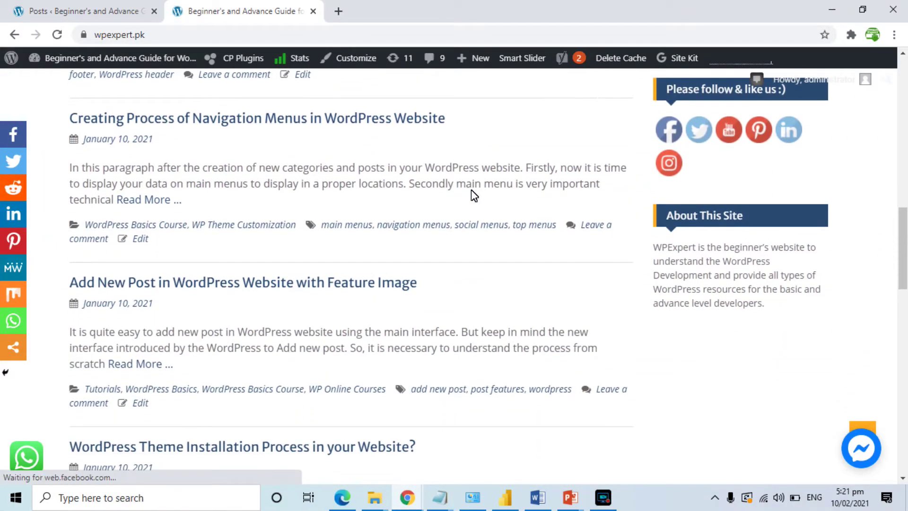
scroll(474, 195, down, 5)
scroll(474, 195, up, 13)
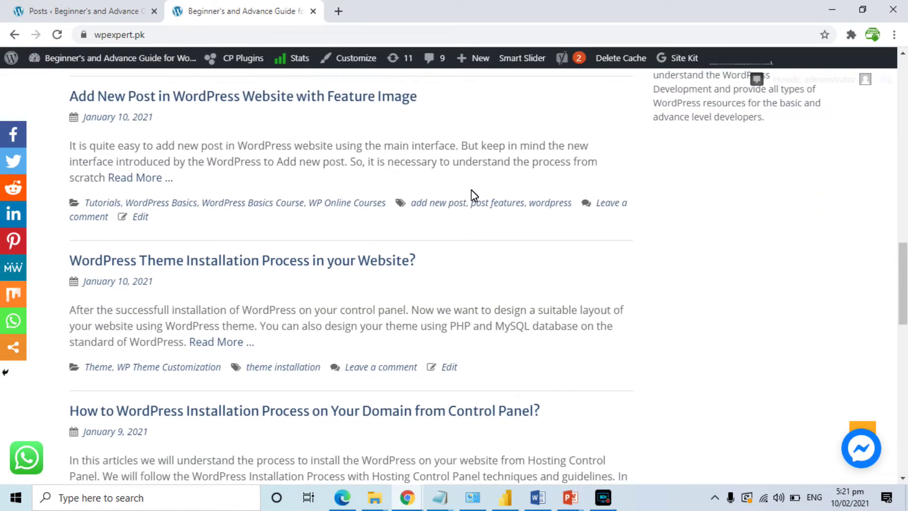
scroll(474, 194, up, 8)
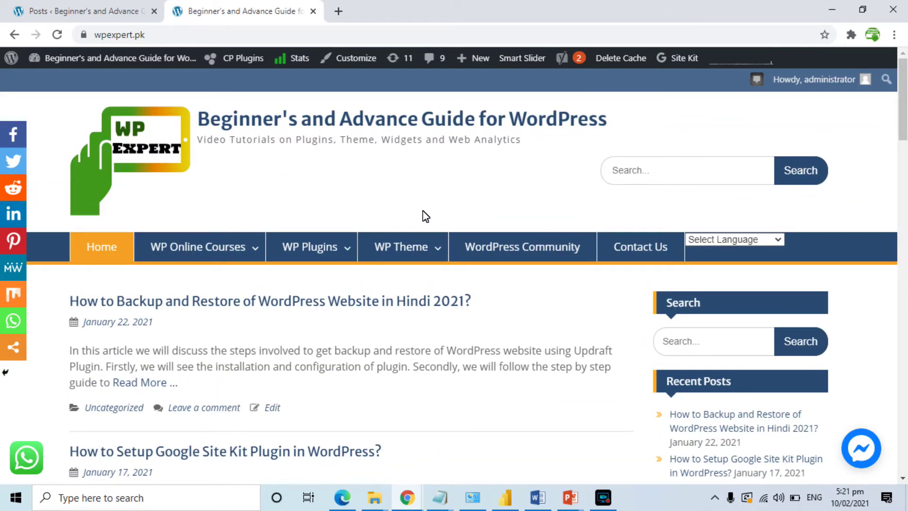
mouse_move(312, 244)
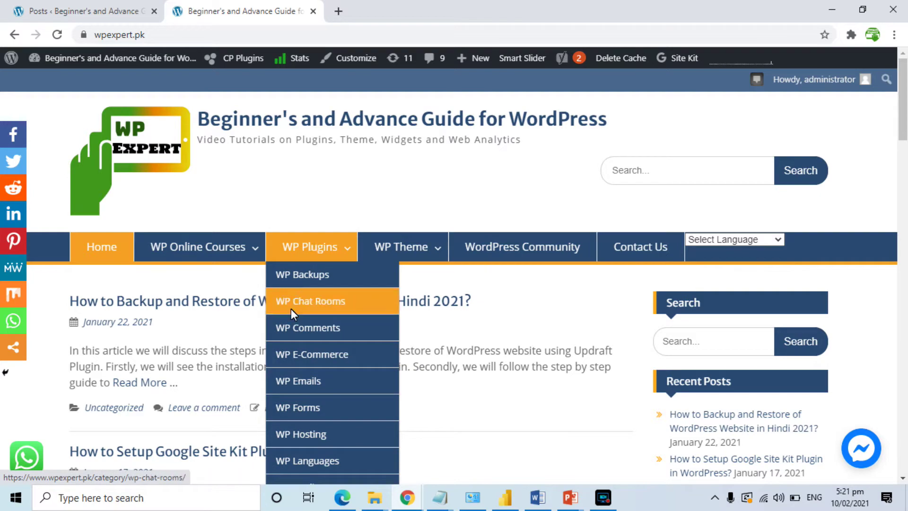
mouse_move(217, 245)
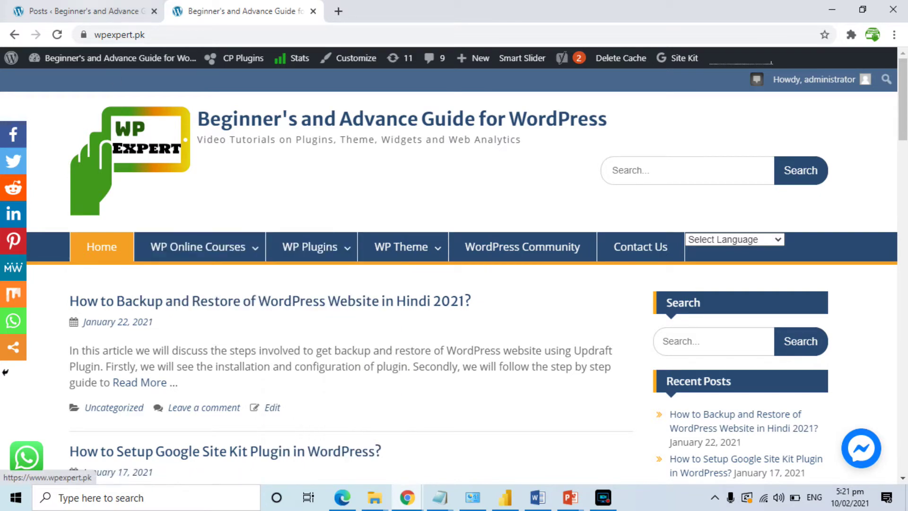
Switch to the site's admin area and open the page for adding new plugins
click(87, 11)
click(36, 93)
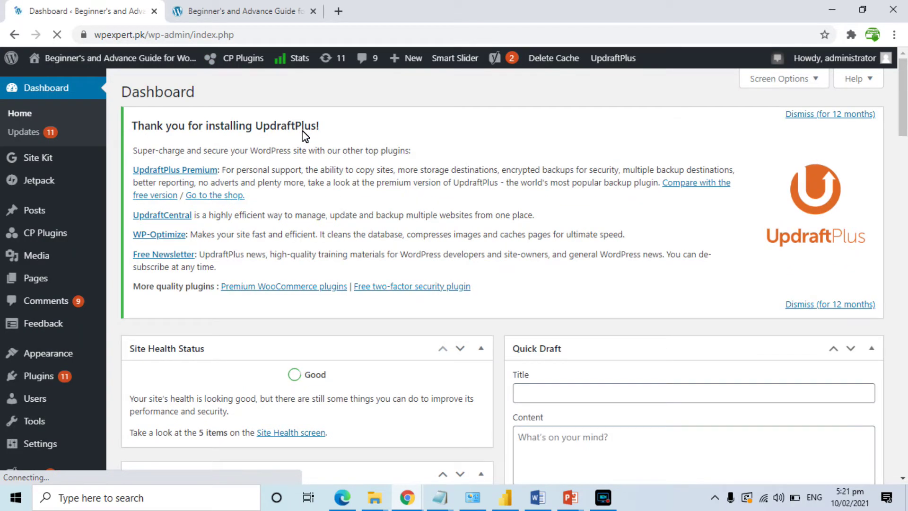
mouse_move(39, 375)
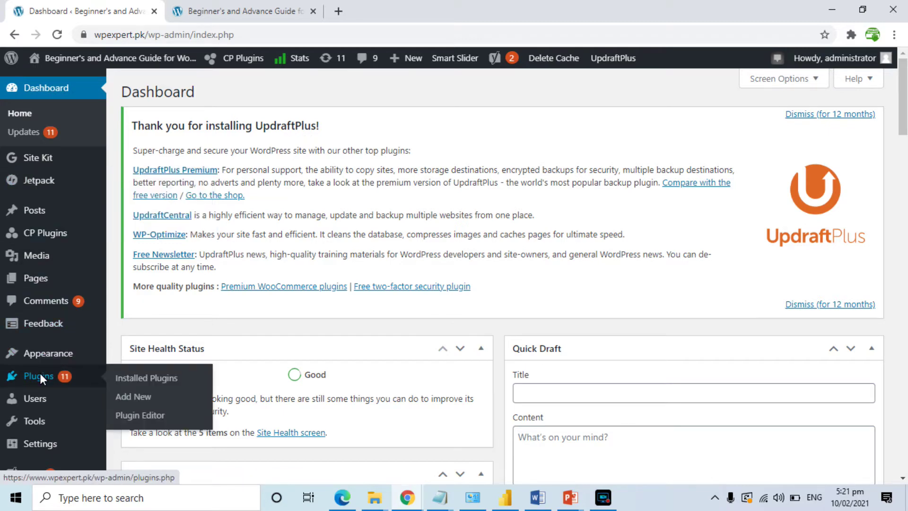
click(133, 397)
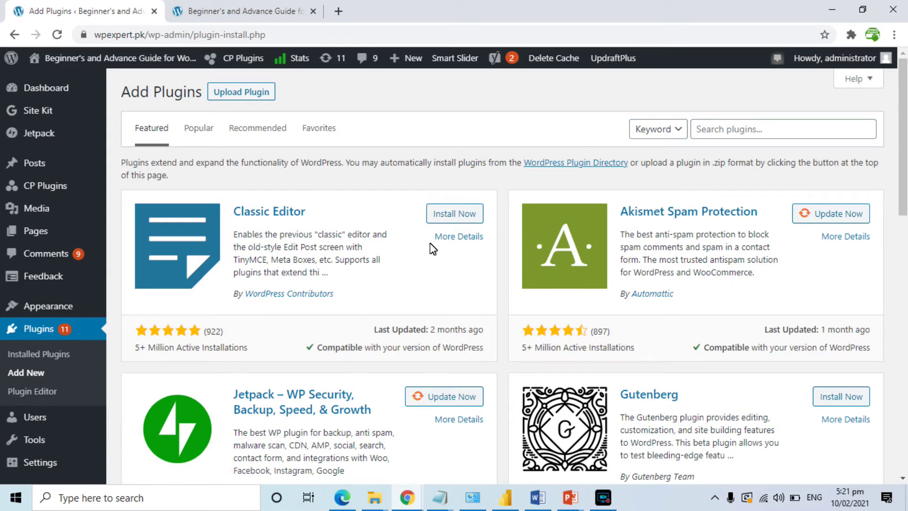
Search the plugin directory for "ninja forms", then install and activate the Ninja Forms Contact Form plugin
click(735, 128)
text(ninja f)
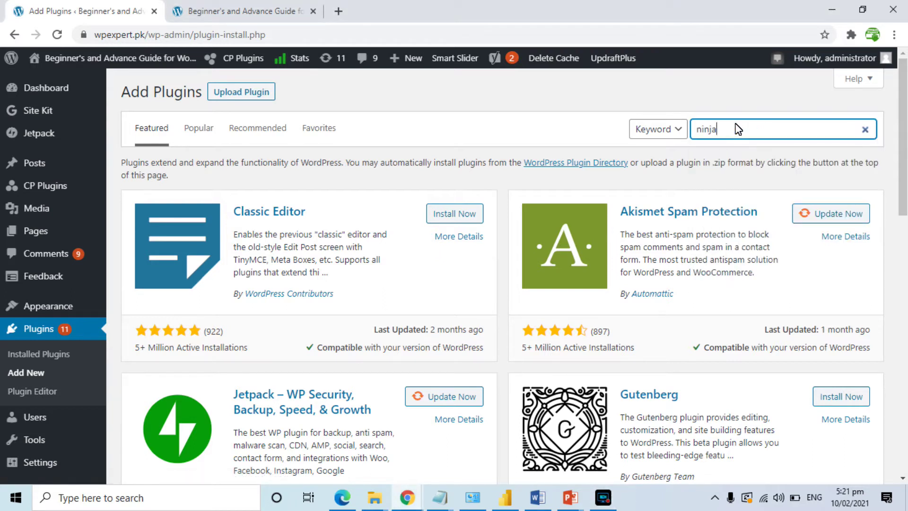
text(orms)
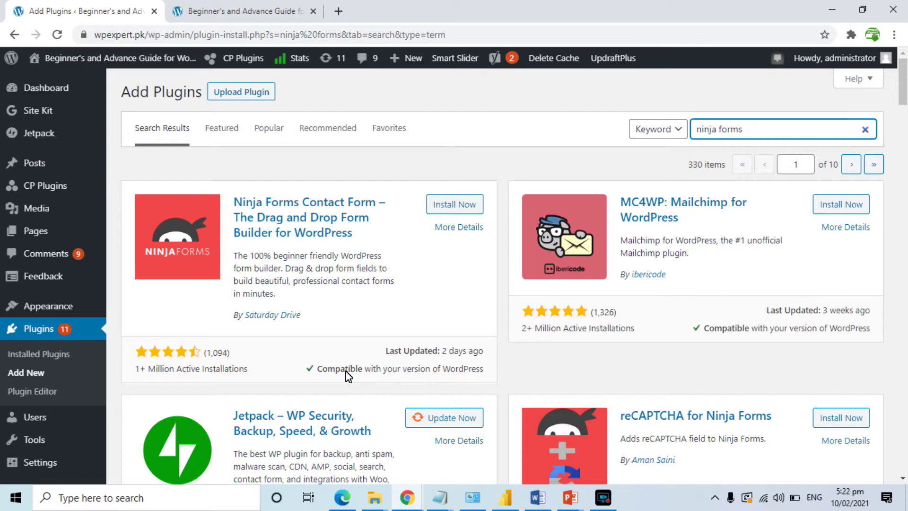
click(455, 205)
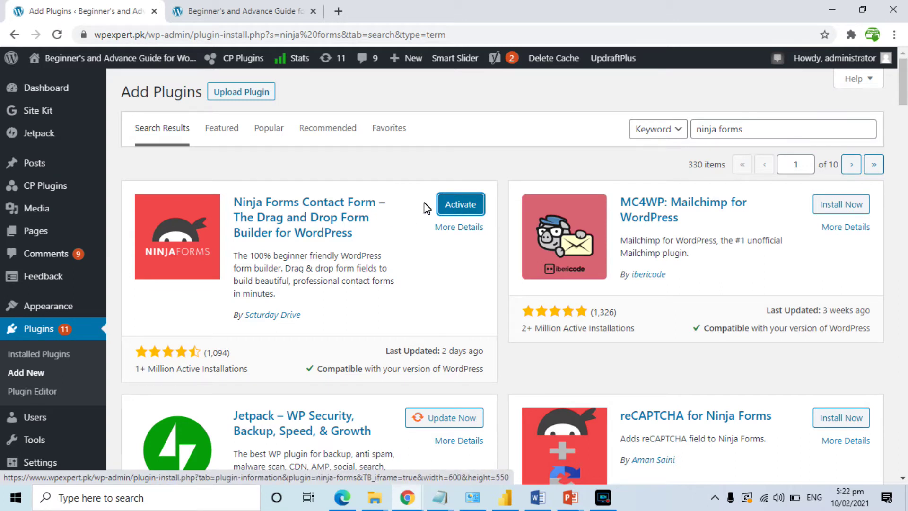
click(455, 205)
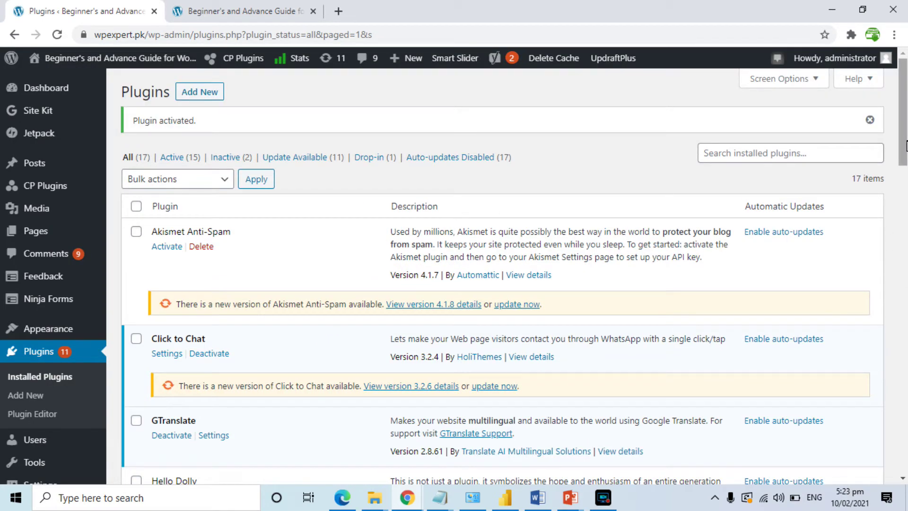
Open the Ninja Forms dashboard and agree to its data collection request with occasional emails enabled
drag(902, 142, 904, 212)
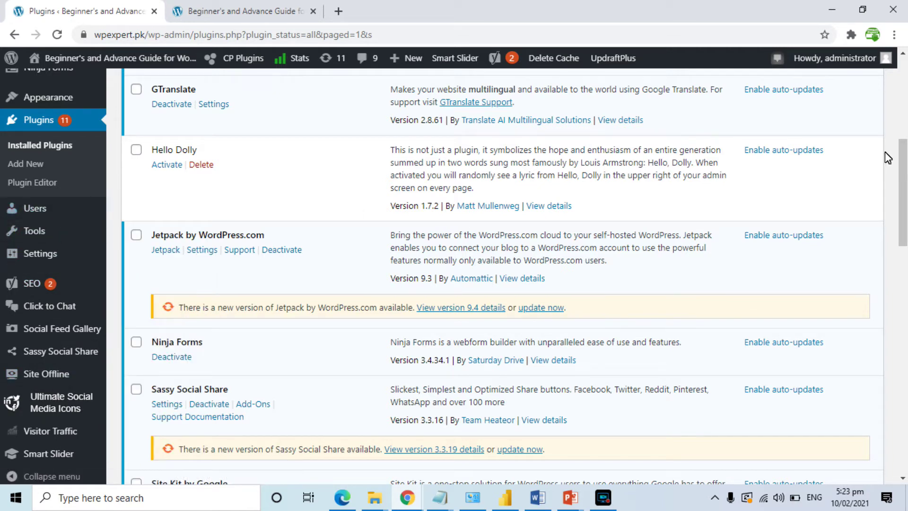
drag(902, 158, 891, 86)
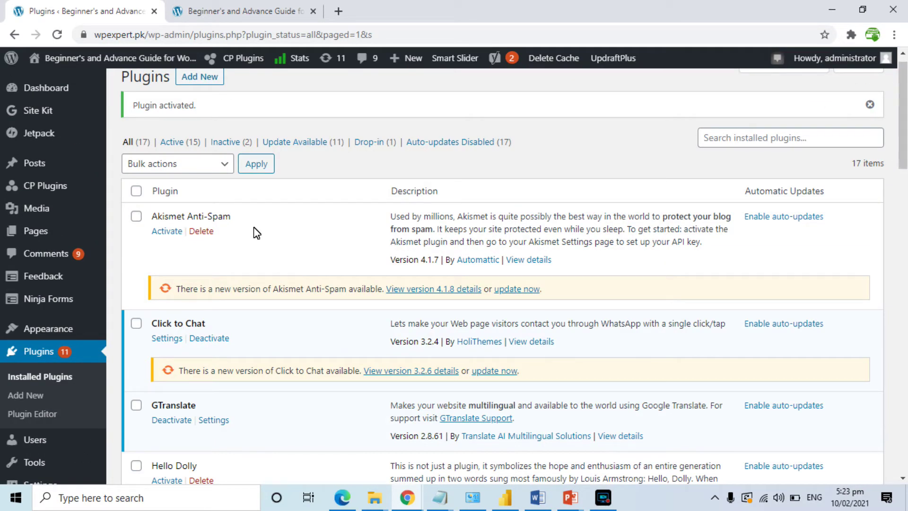
mouse_move(47, 300)
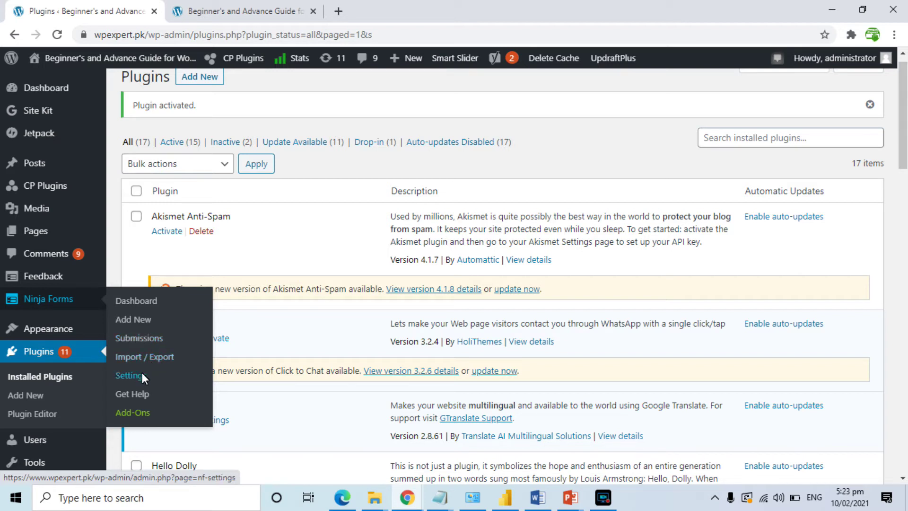
click(128, 300)
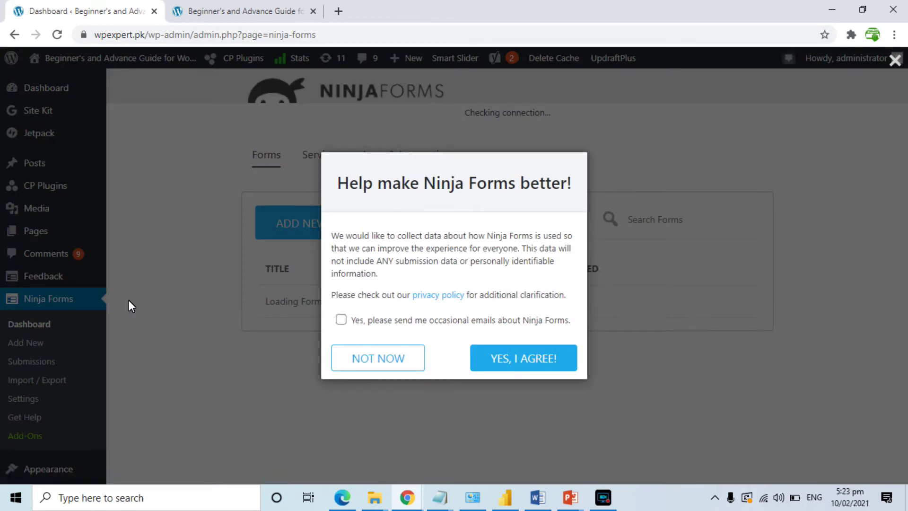
click(340, 320)
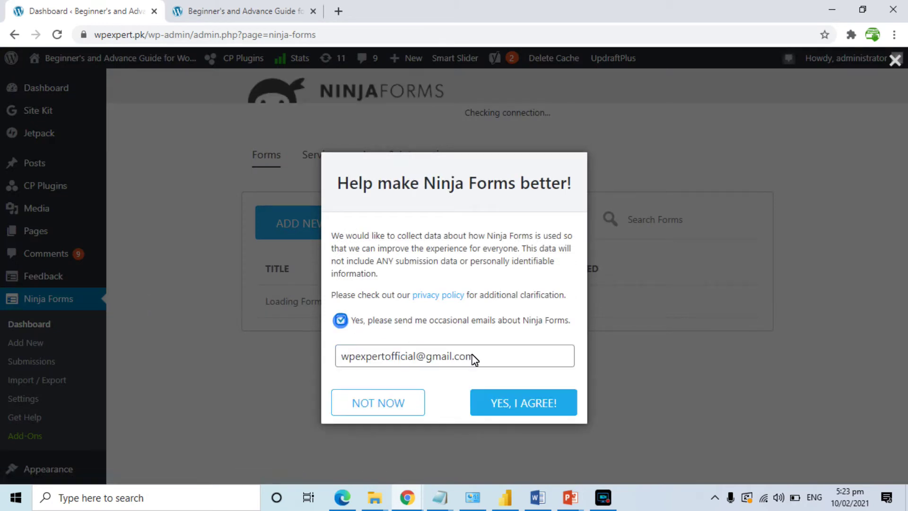
click(506, 399)
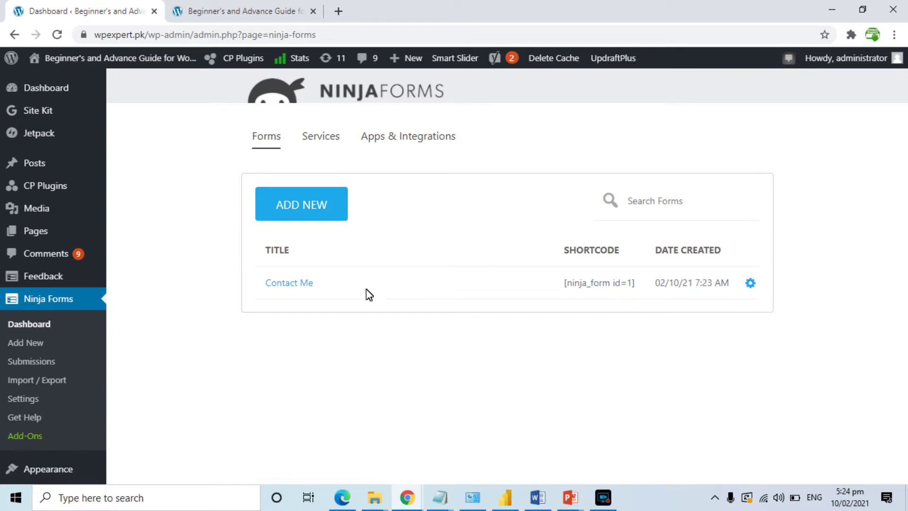
Create a new form from the Contact Us template
click(308, 203)
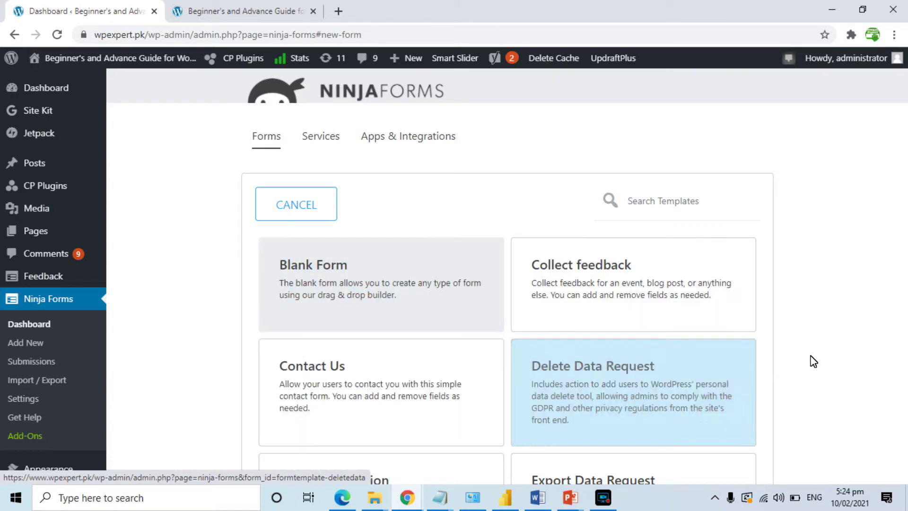
scroll(874, 258, down, 3)
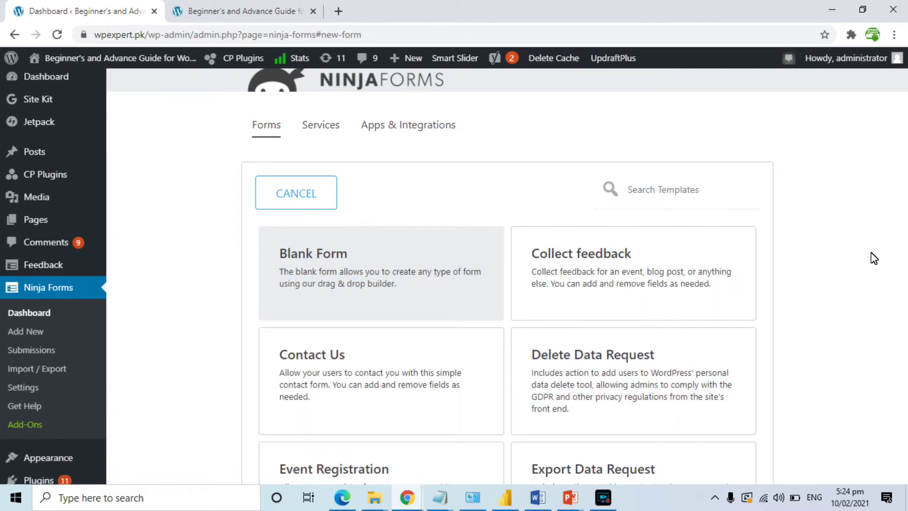
scroll(874, 258, down, 3)
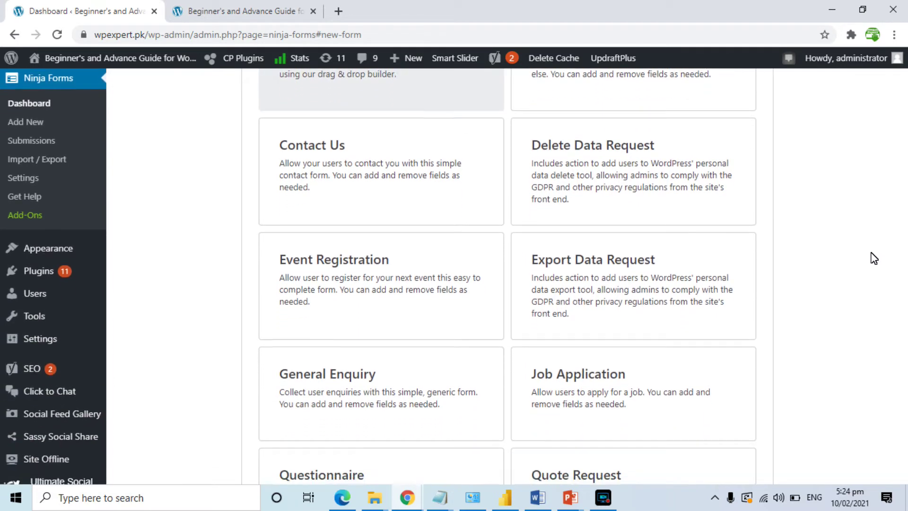
scroll(874, 258, down, 2)
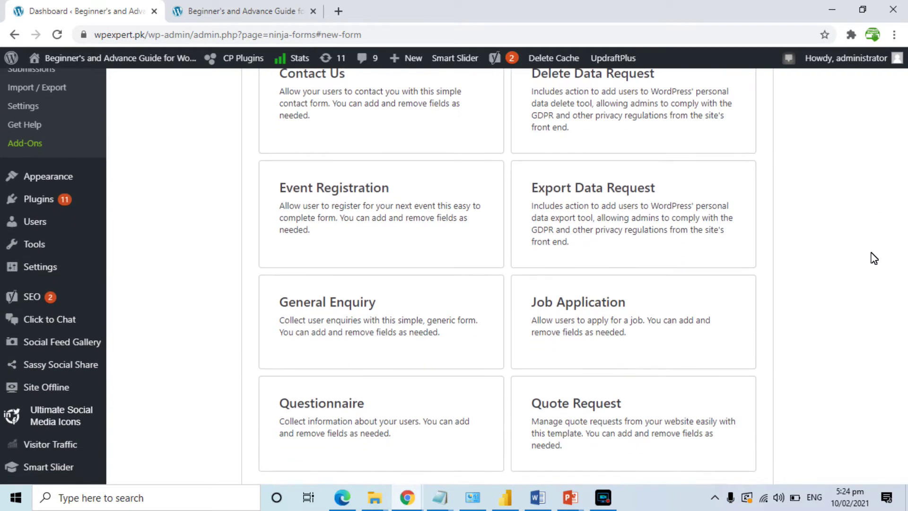
scroll(874, 258, down, 1)
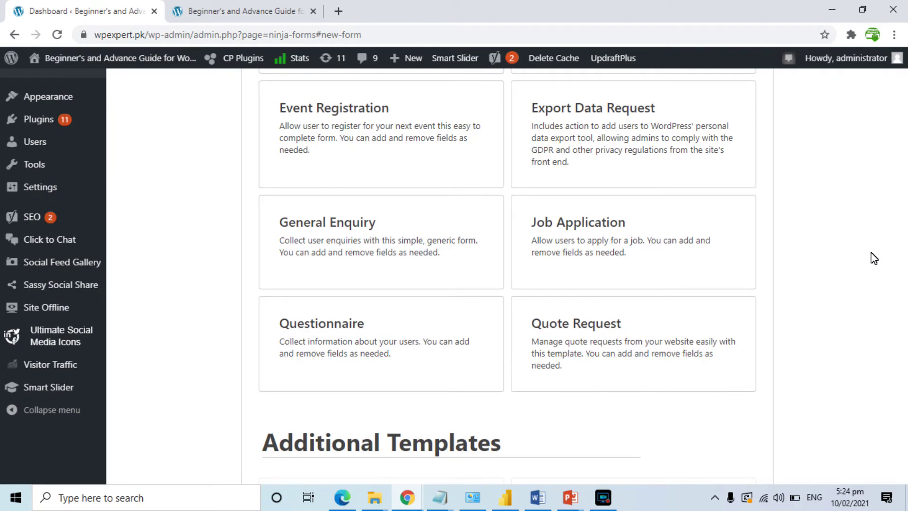
scroll(874, 258, down, 4)
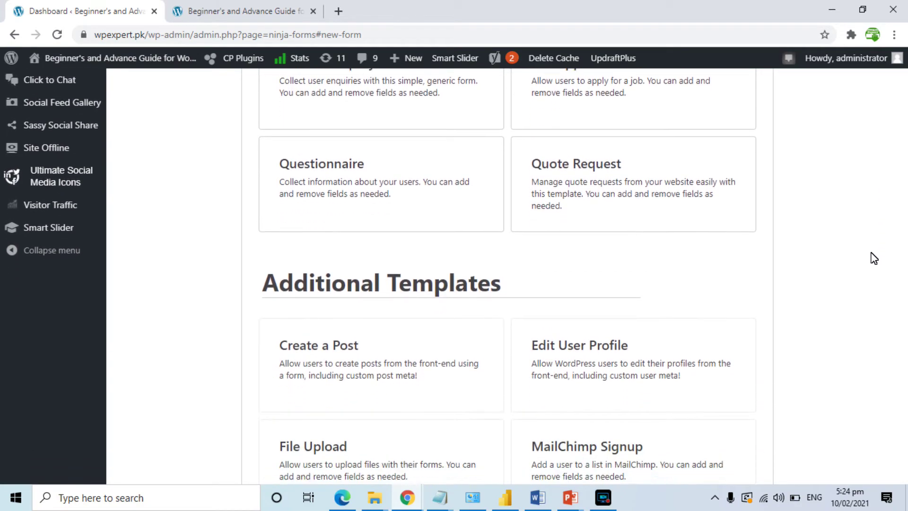
scroll(874, 258, up, 10)
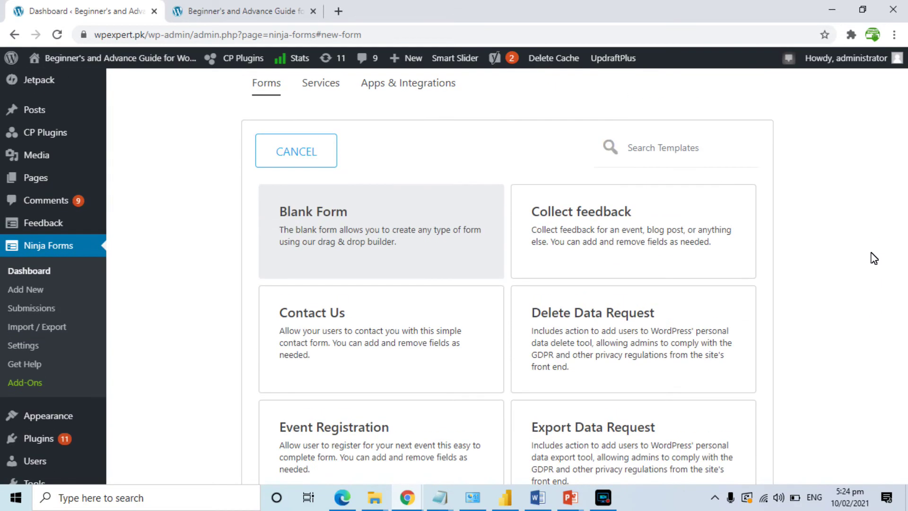
scroll(874, 258, down, 3)
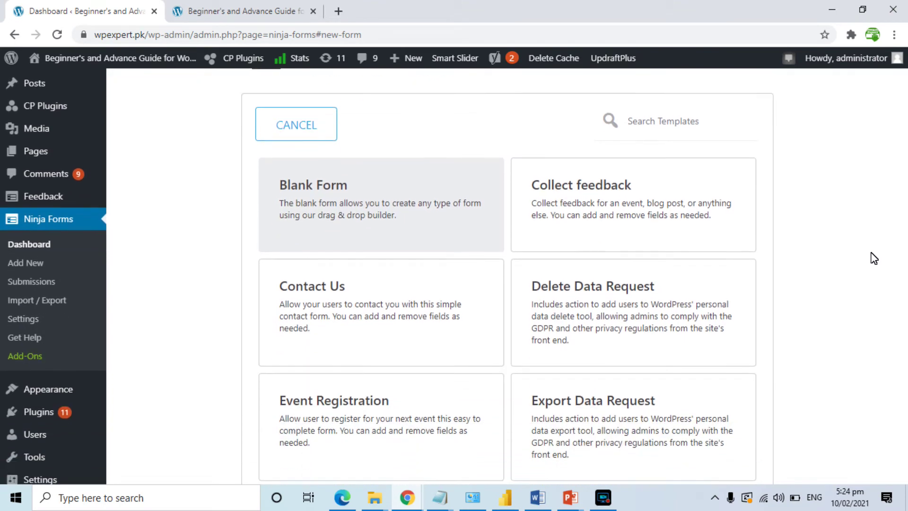
click(337, 299)
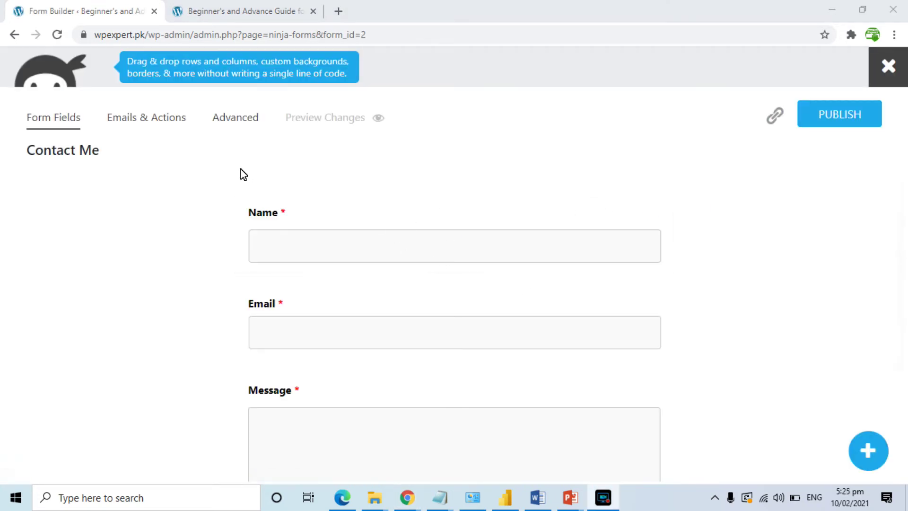
Change the label of the contact form's Message field to "Your Query"
drag(900, 210, 898, 330)
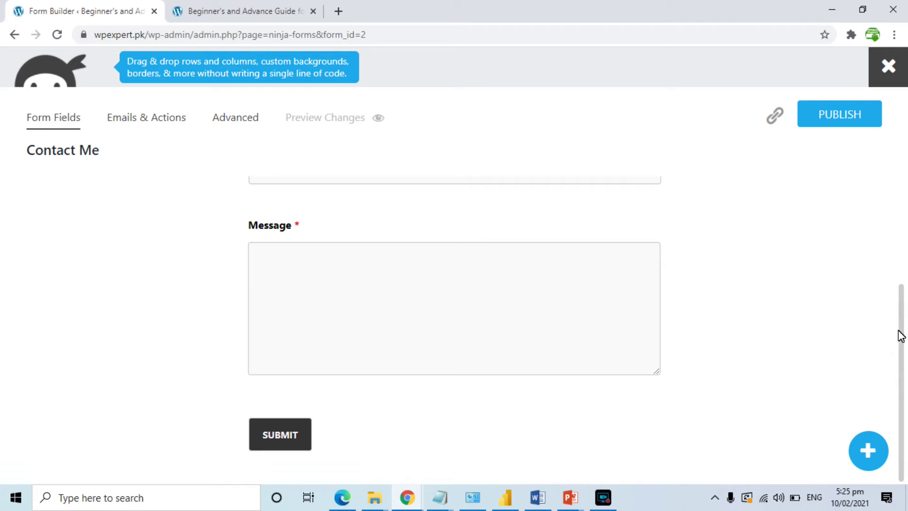
drag(900, 331, 900, 256)
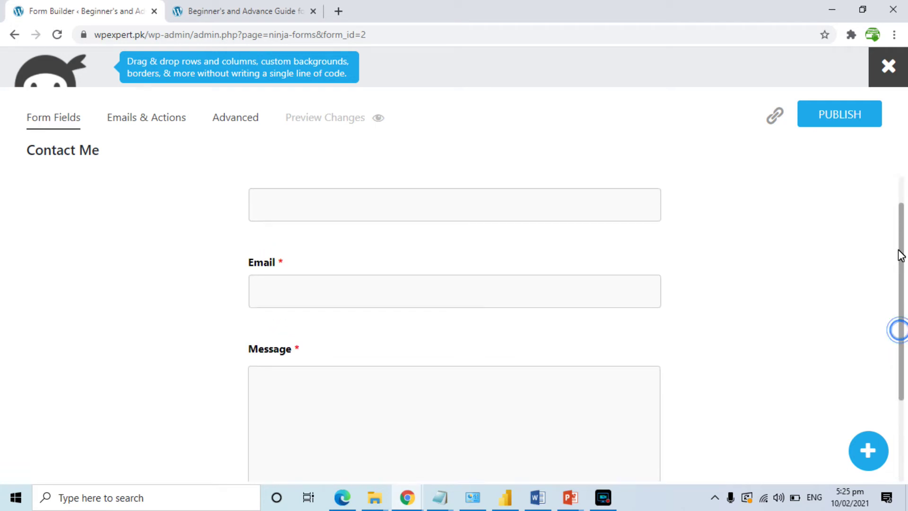
click(276, 350)
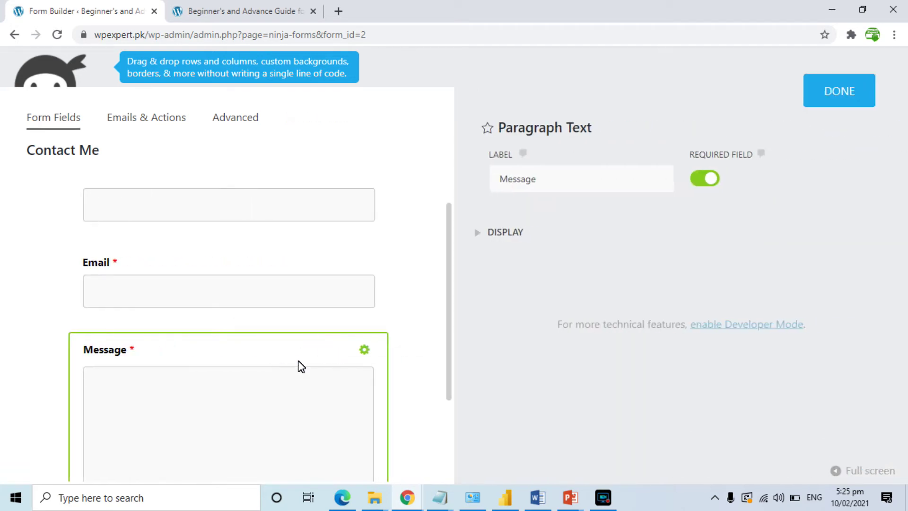
double_click(527, 180)
text(Your)
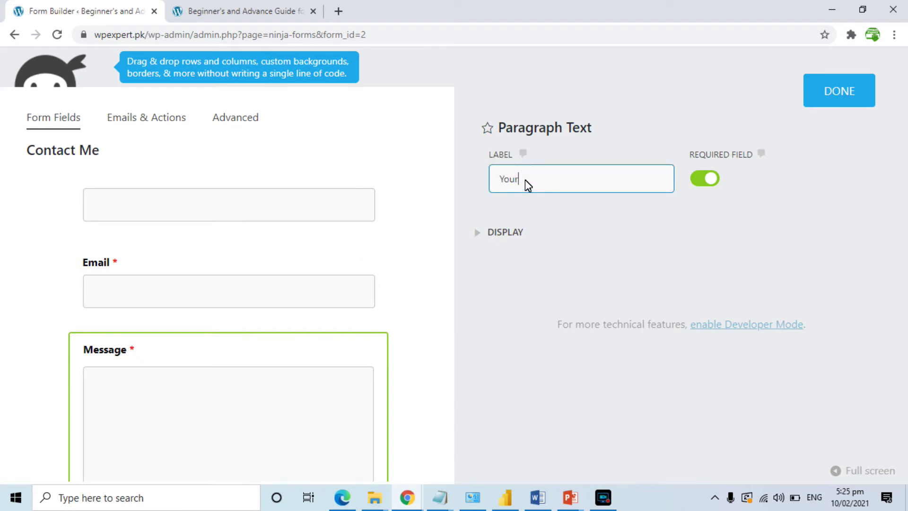
text( Query)
click(402, 314)
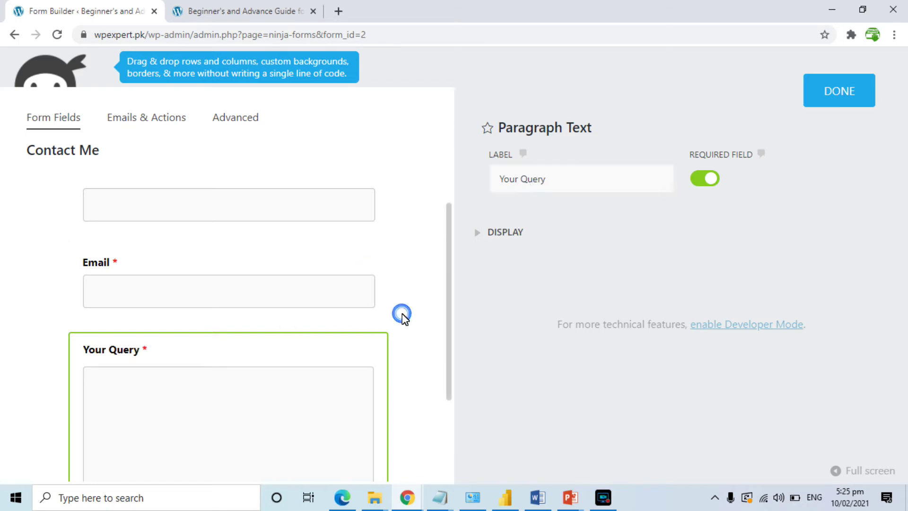
Change the label of the contact form's Name field to "Full Name"
click(140, 206)
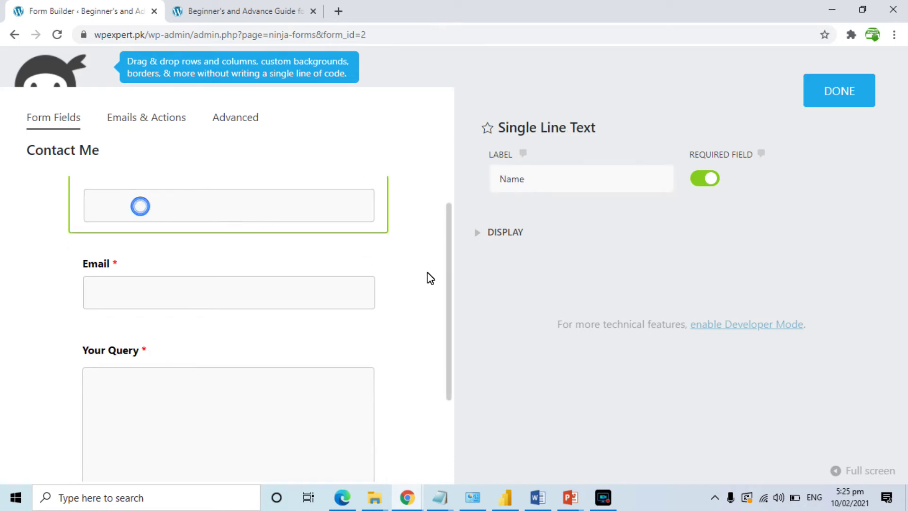
drag(447, 268, 448, 228)
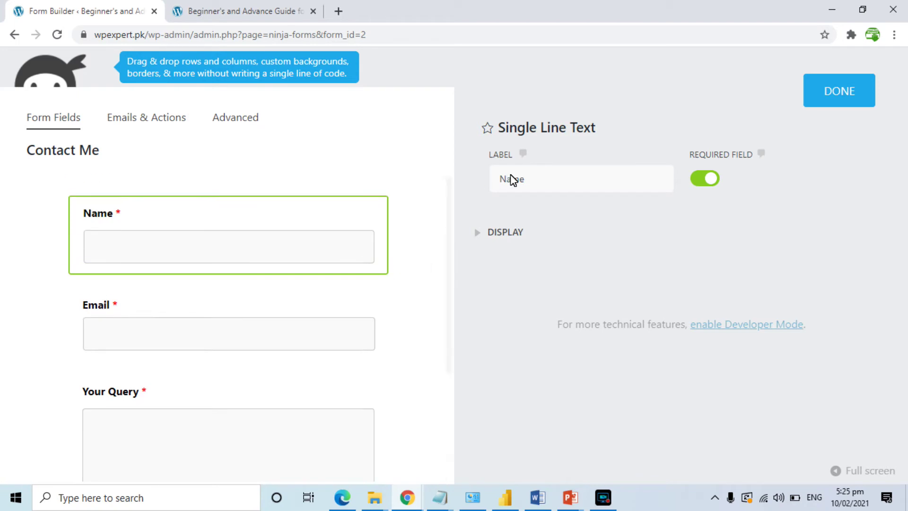
double_click(523, 182)
text(Full)
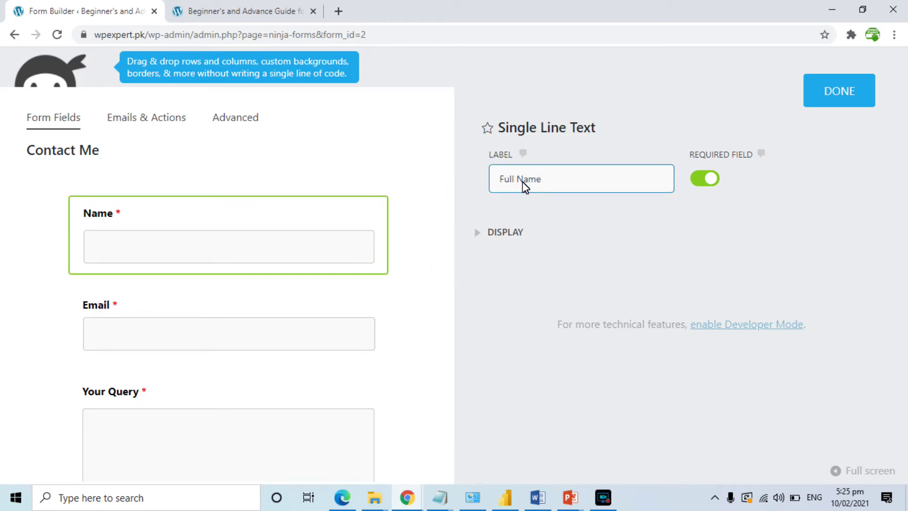
click(401, 188)
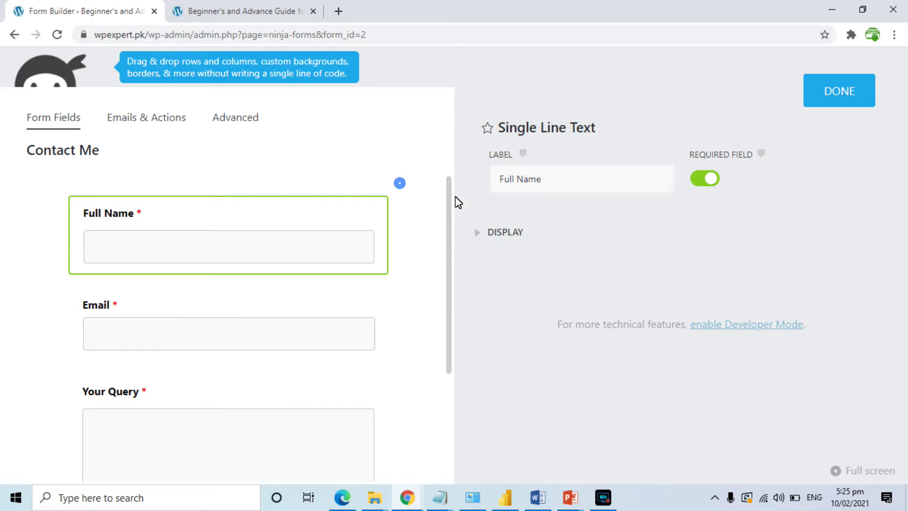
Set the default value of the Your Query field to "Plz Write your WordPress Query detail"
click(502, 235)
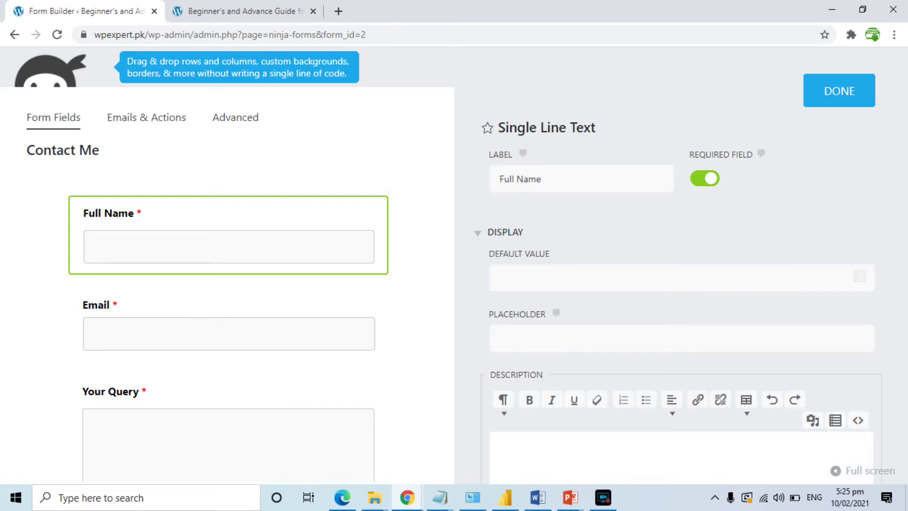
click(273, 424)
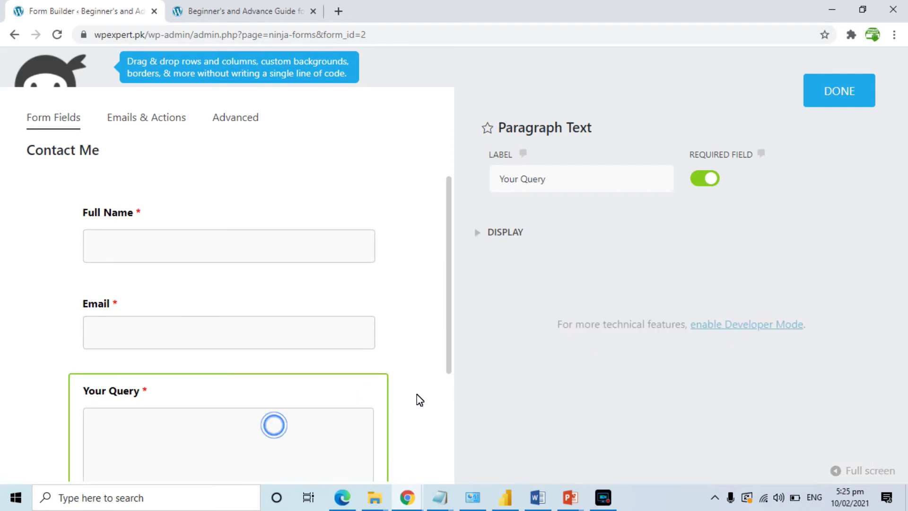
click(491, 245)
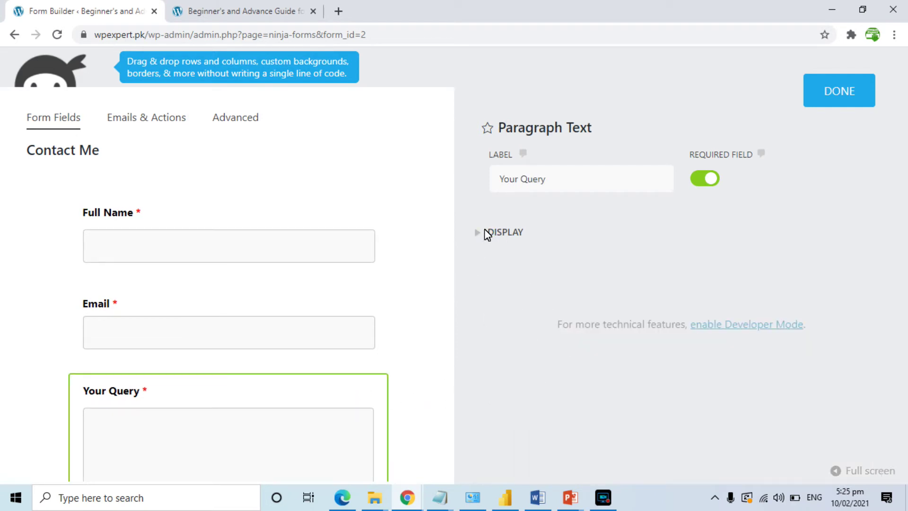
click(487, 233)
click(522, 273)
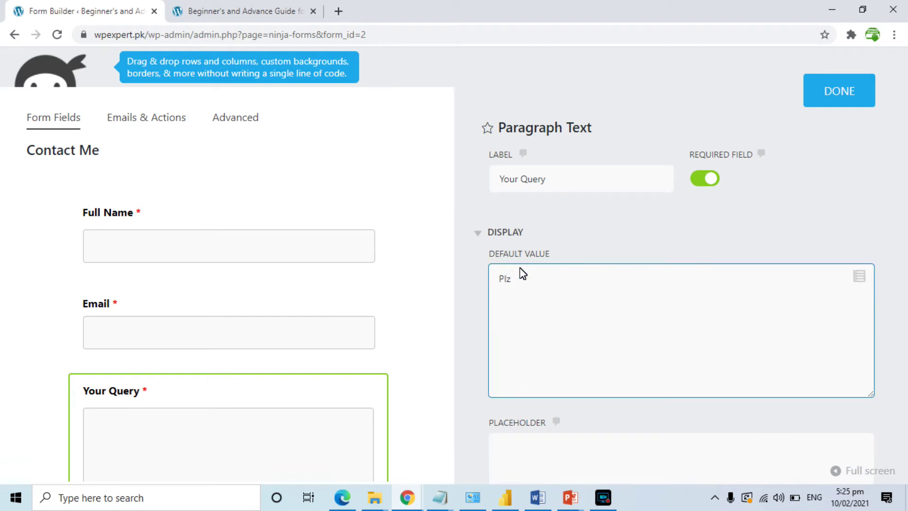
text(Plz Write your Word)
text(Press W)
text(ha)
key(BackSpace)
key(BackSpace)
key(BackSpace)
text(Query detail)
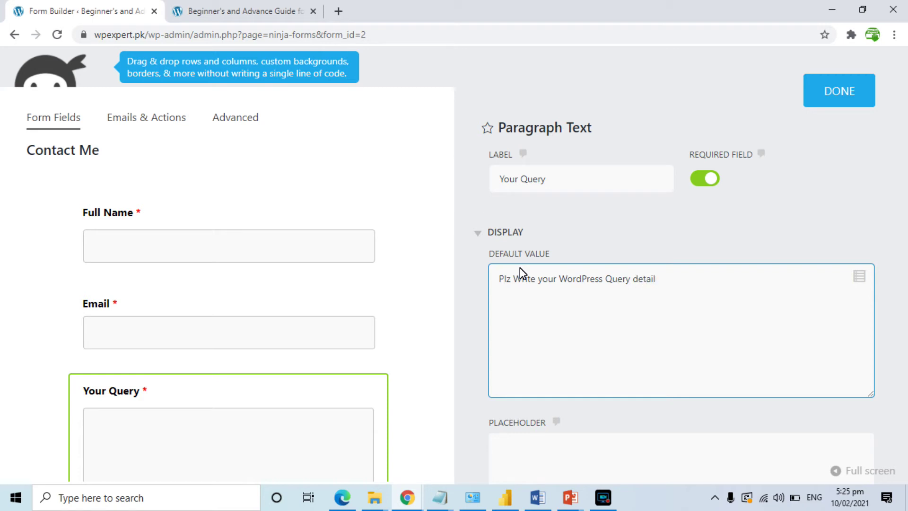
click(415, 284)
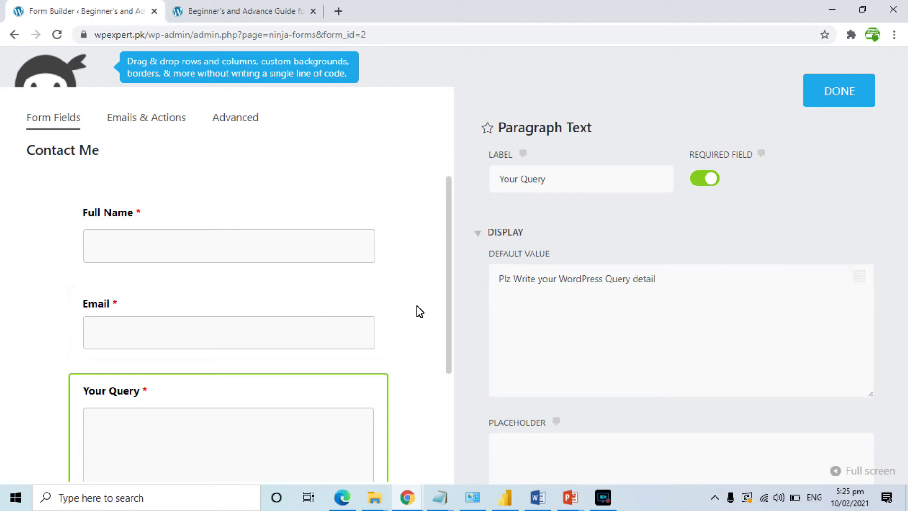
drag(450, 283, 459, 249)
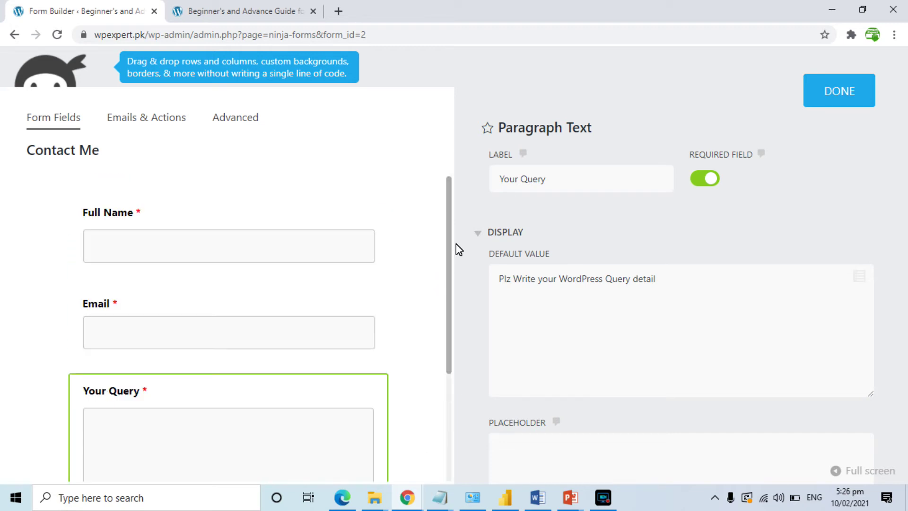
Review the form's Email Confirmation and Email Notification actions and its advanced settings
click(144, 122)
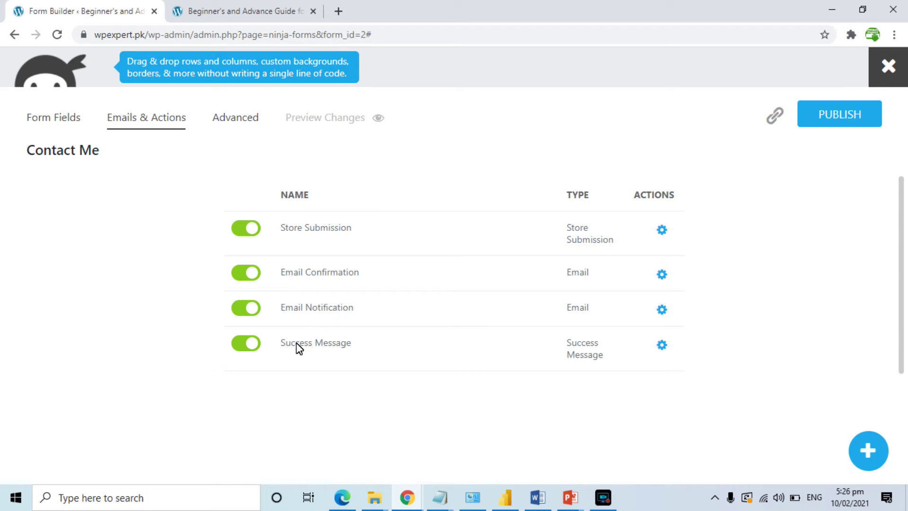
click(661, 274)
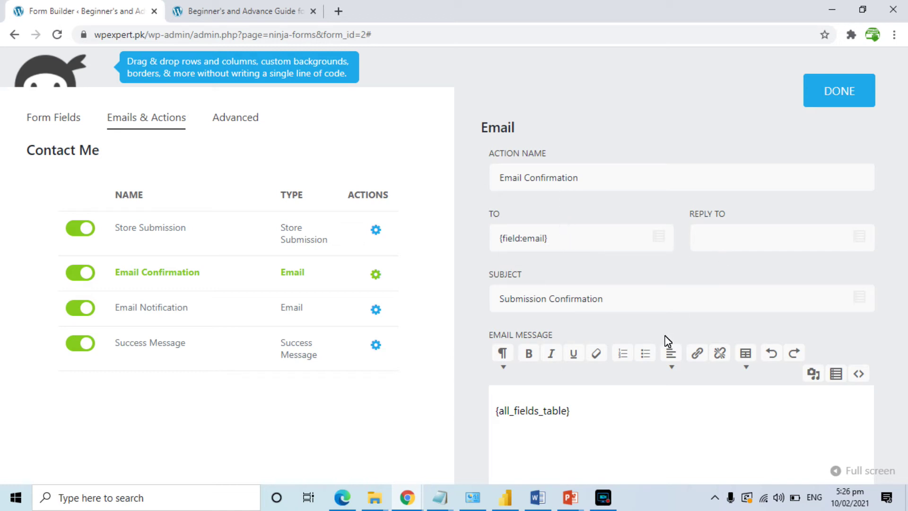
click(377, 310)
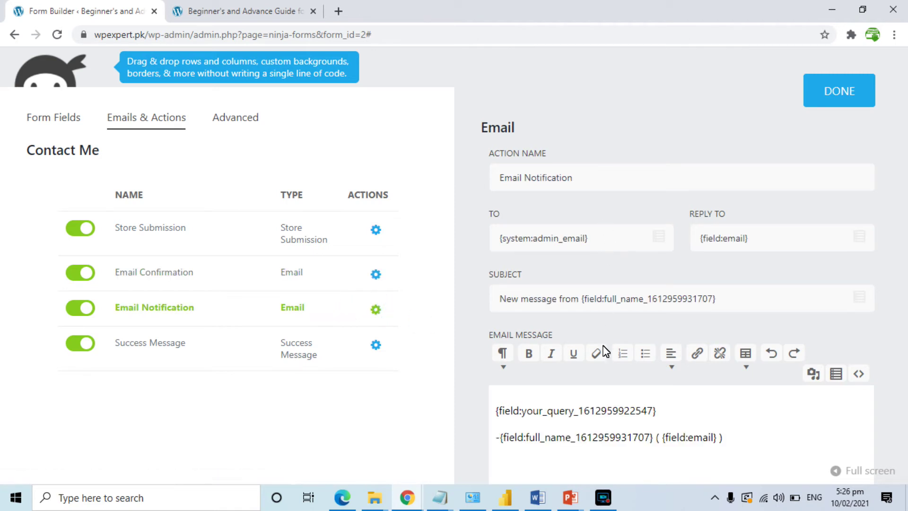
click(230, 123)
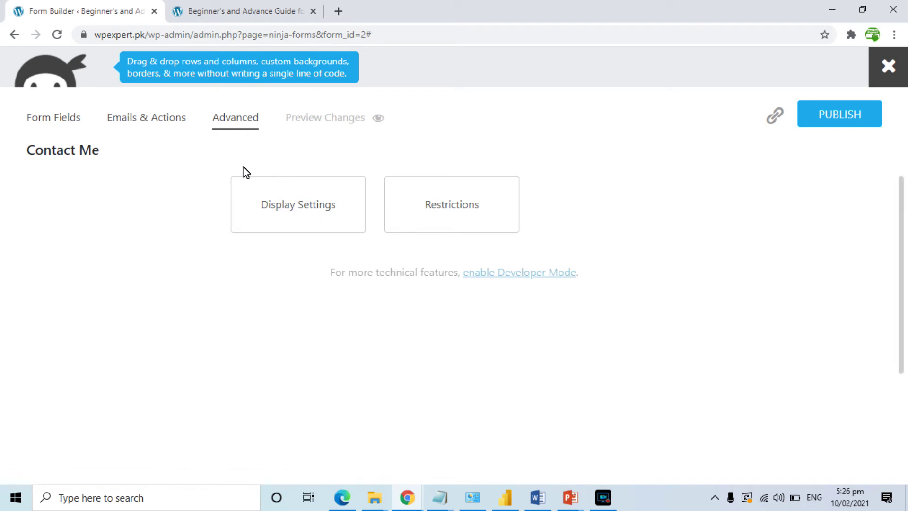
Return to the form's fields, publish the form and close the form builder
click(81, 120)
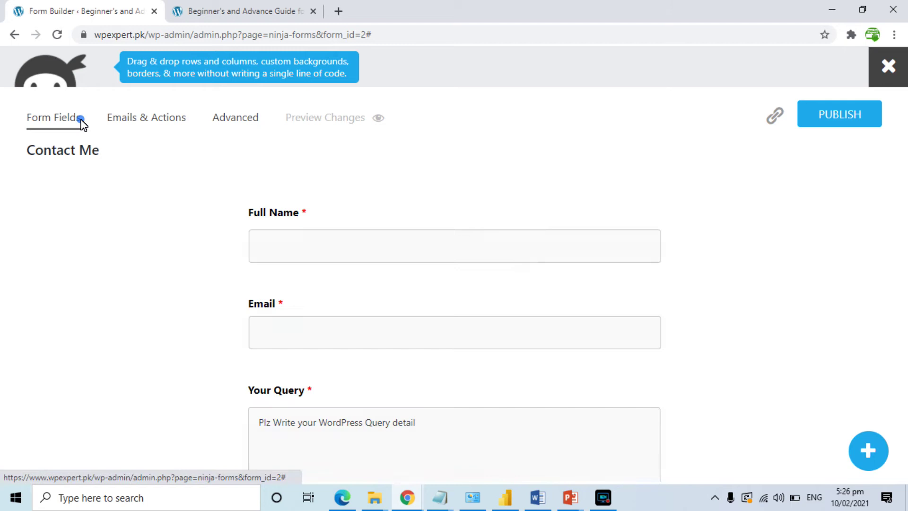
click(823, 118)
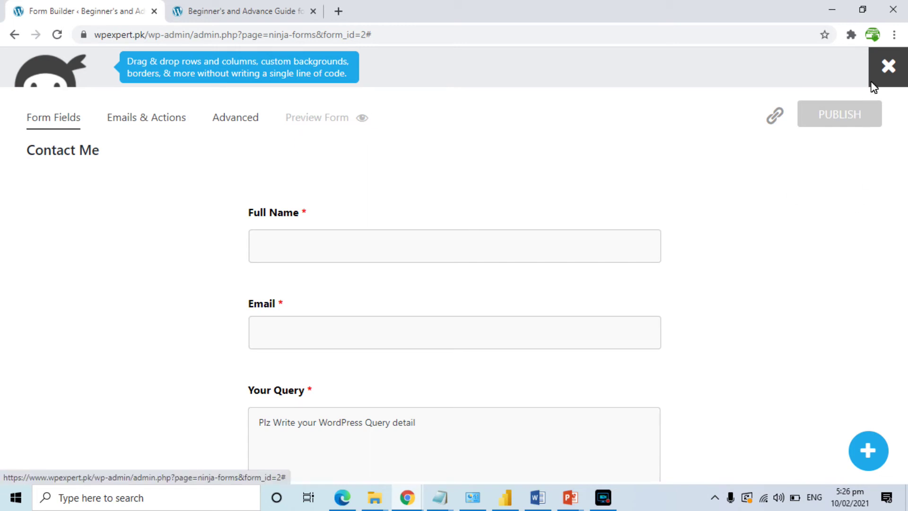
click(887, 67)
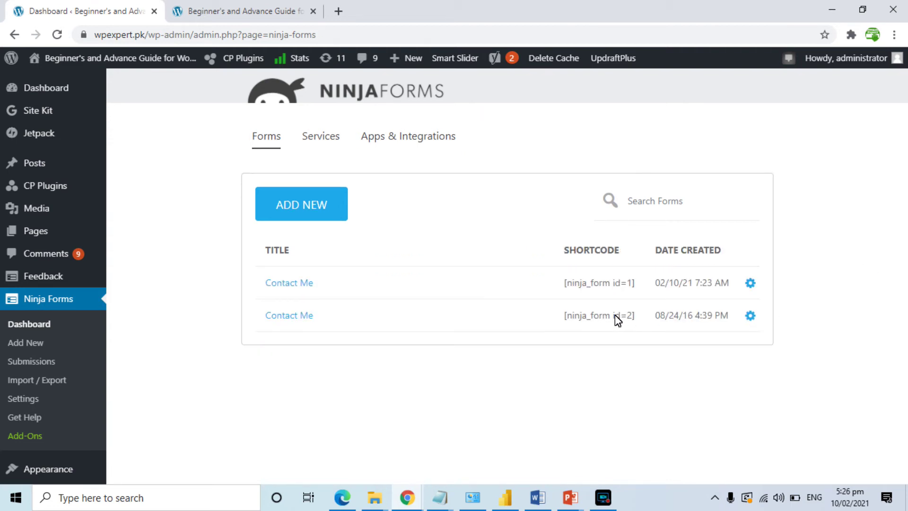
Copy the form shortcode [ninja_form id=2] and create a new post titled "Contact Us"
click(602, 315)
key(ctrl+c)
mouse_move(42, 163)
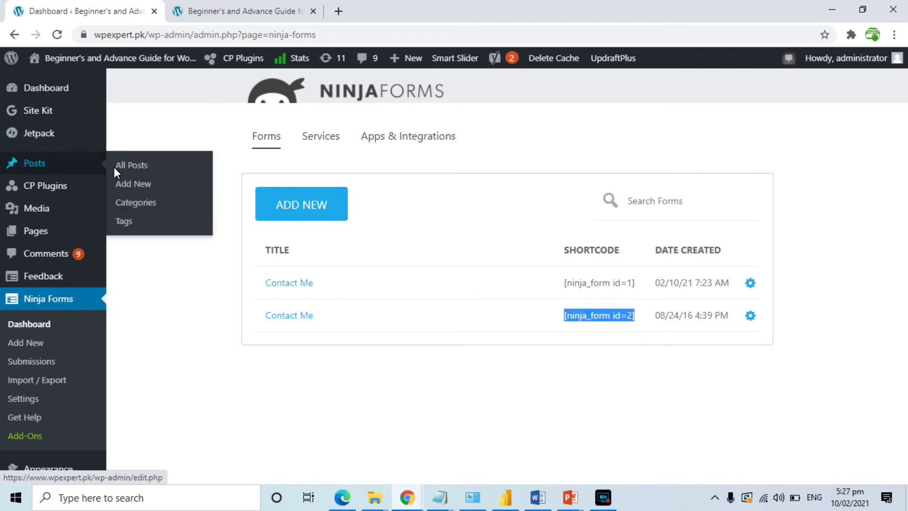
click(131, 185)
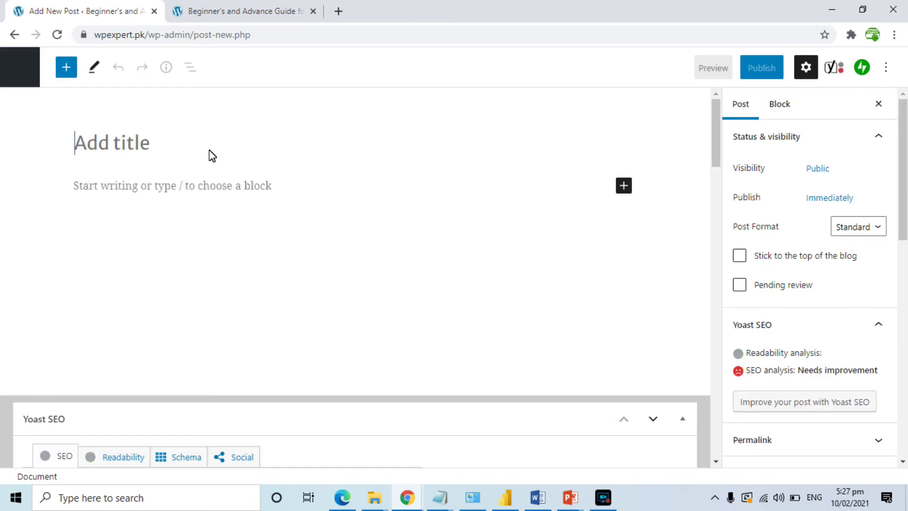
click(202, 136)
text(Contact Us)
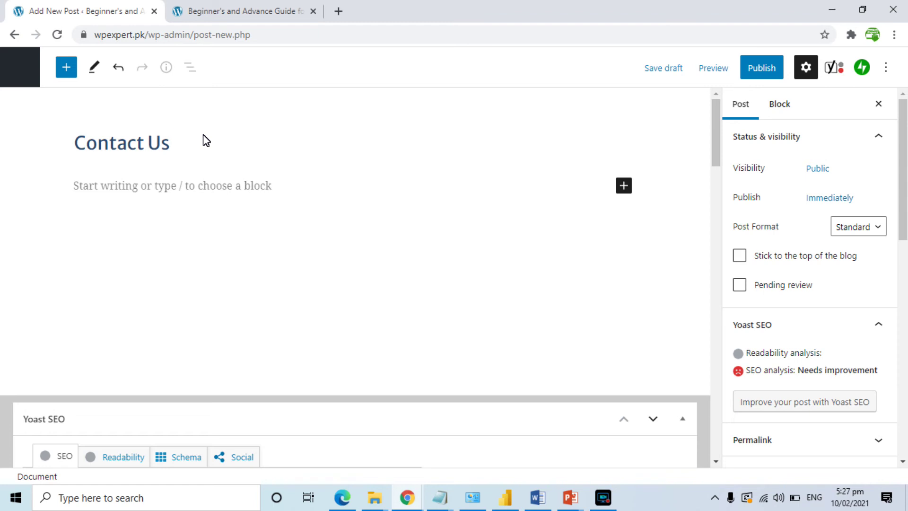
Add a Shortcode block to the post body containing [ninja_form id=2]
click(250, 185)
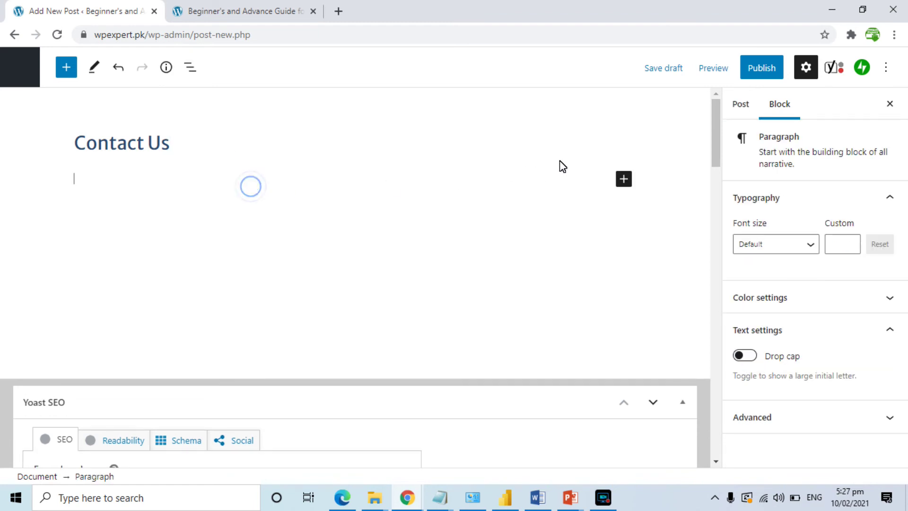
click(622, 181)
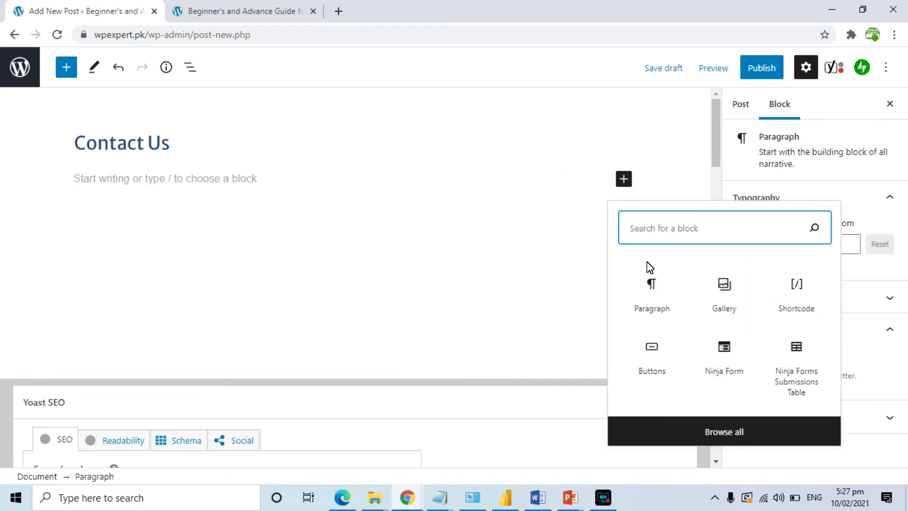
click(804, 295)
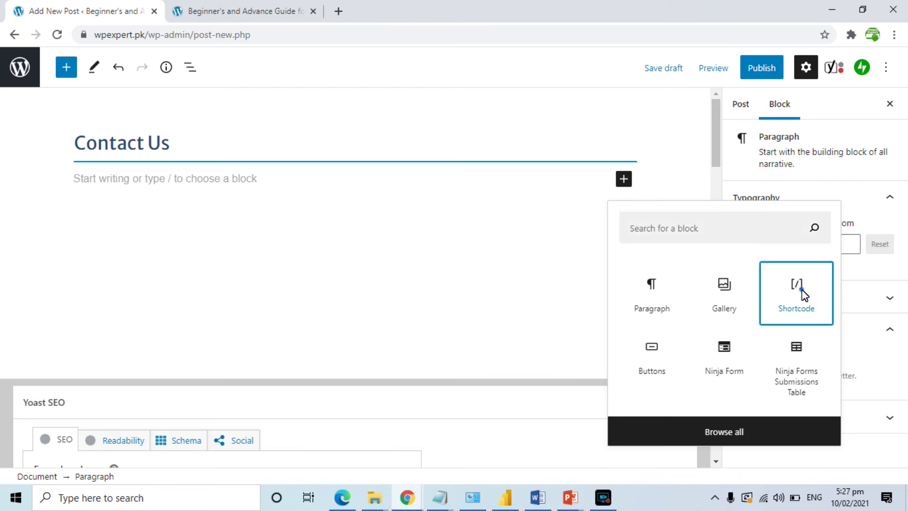
key(ctrl+v)
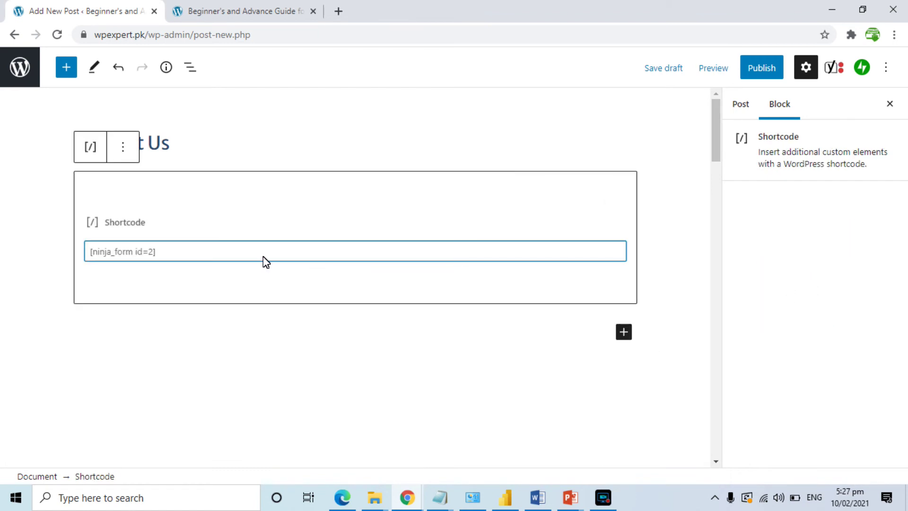
Publish the Contact Us post and copy its link
click(762, 65)
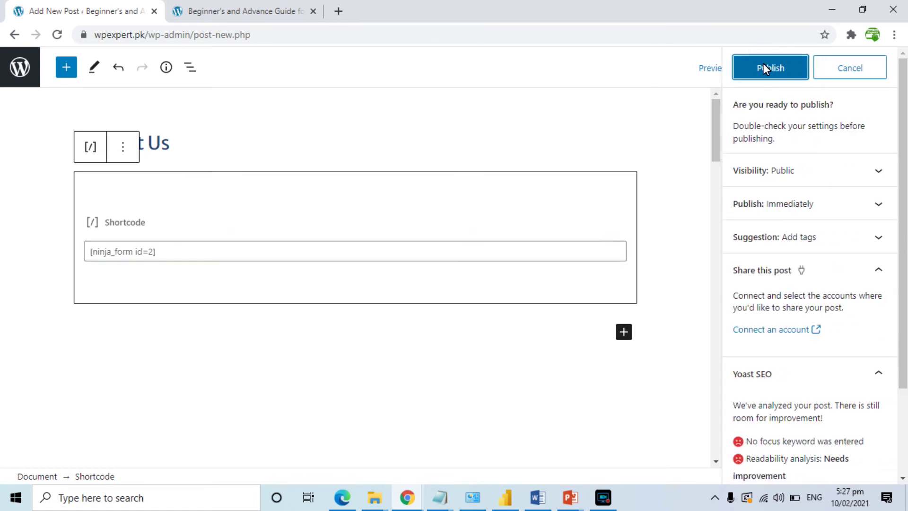
click(763, 63)
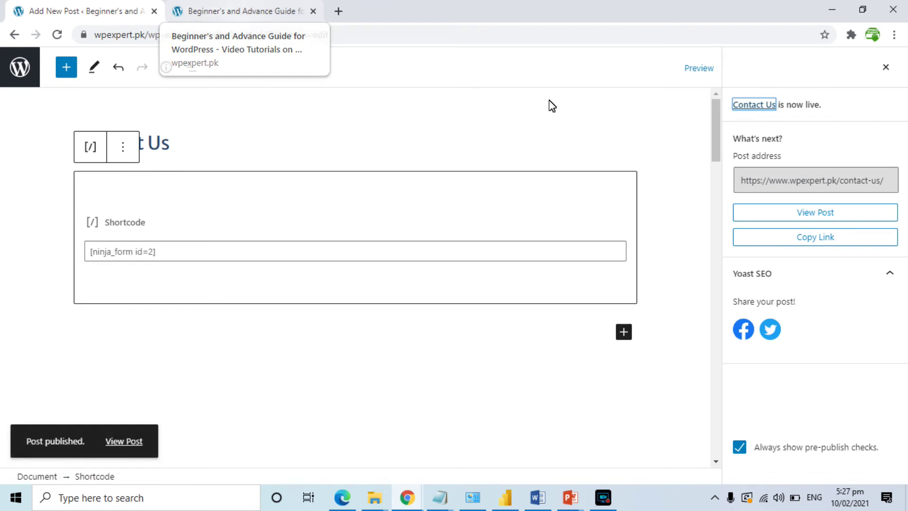
click(814, 237)
Leave the post editor and open the site's navigation menu management page
click(20, 67)
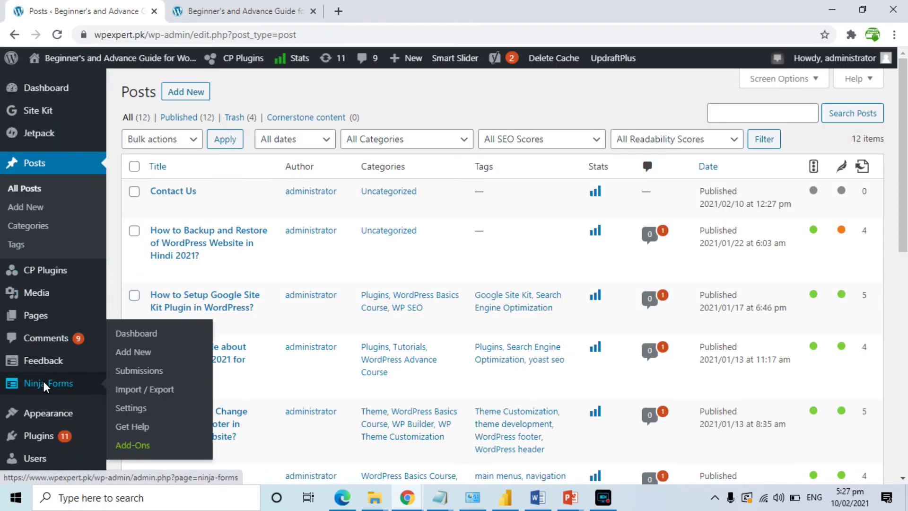
mouse_move(47, 414)
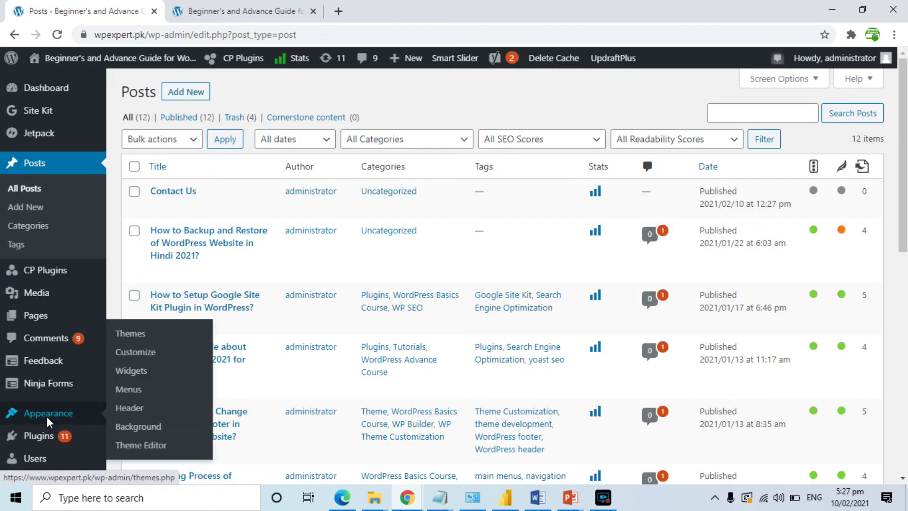
click(129, 389)
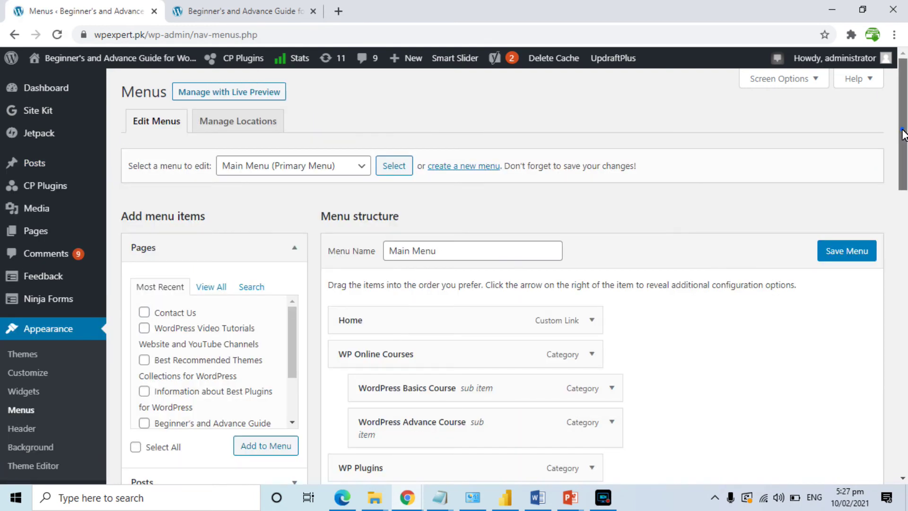
Try to add the Contact Us page to the end of the Main Menu
click(144, 312)
click(261, 453)
drag(905, 163, 904, 410)
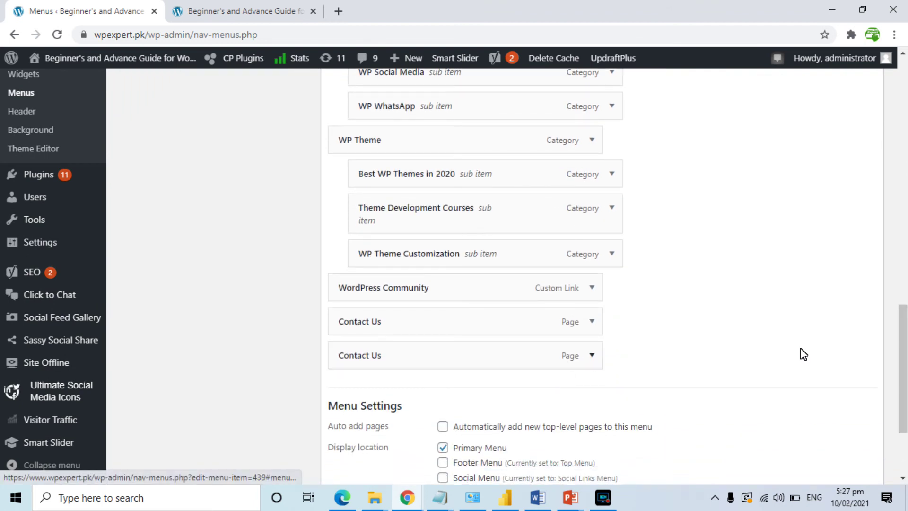
drag(903, 348, 906, 401)
drag(903, 345, 903, 333)
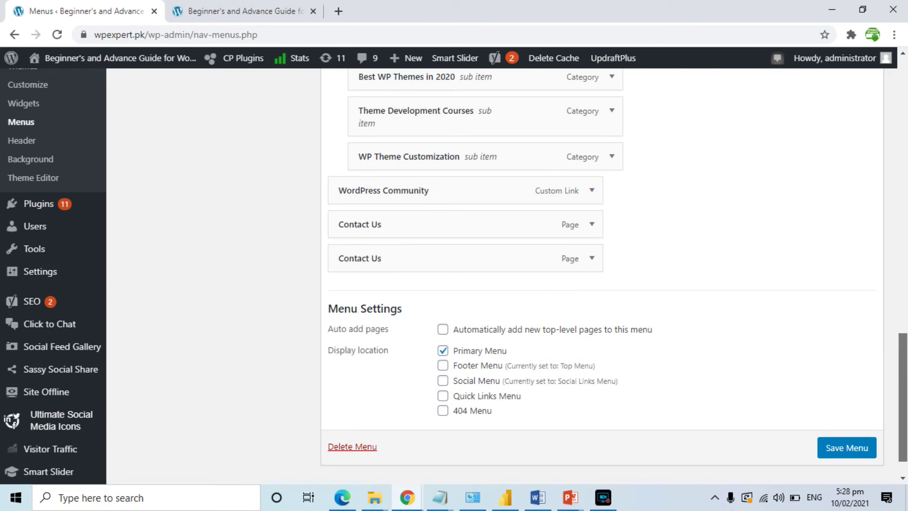
mouse_move(905, 378)
mouse_down()
mouse_move(905, 315)
mouse_move(904, 363)
mouse_up()
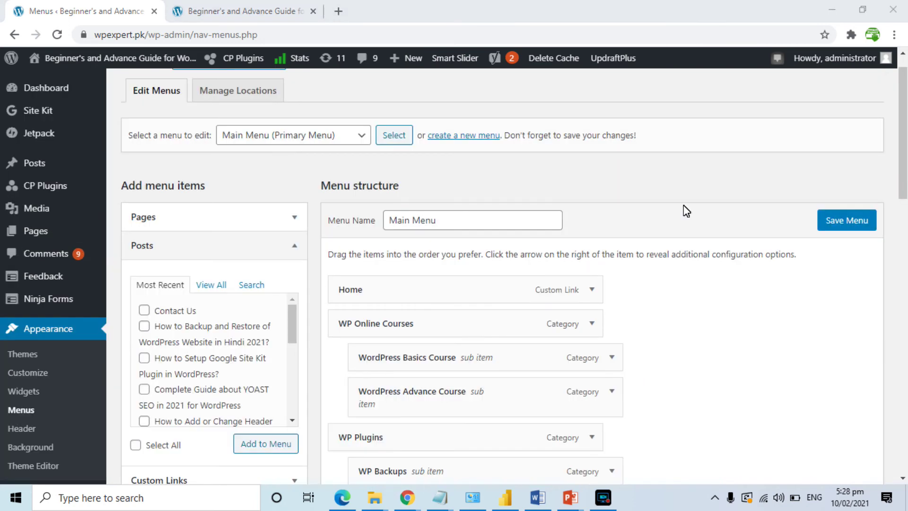
Add the Contact Us post to the Main Menu and remove the existing Contact Us page item
click(145, 311)
click(255, 446)
drag(904, 167, 903, 427)
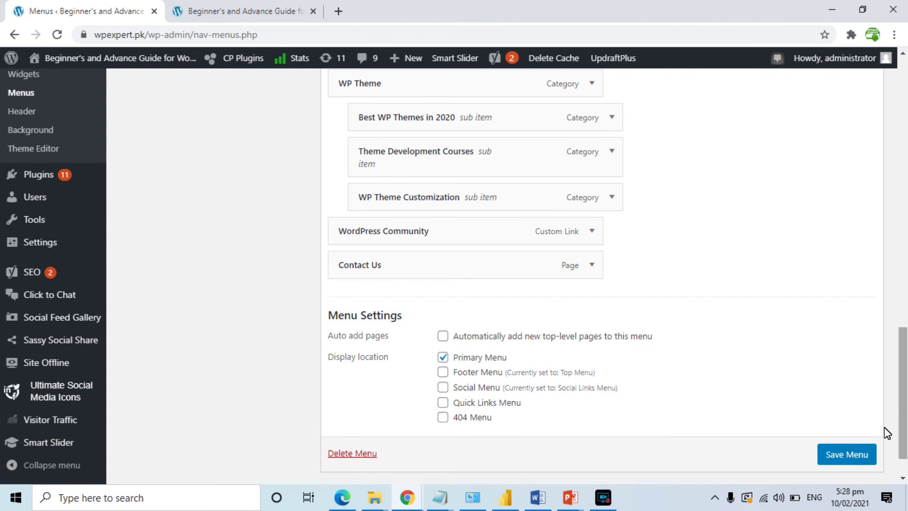
click(591, 266)
click(350, 399)
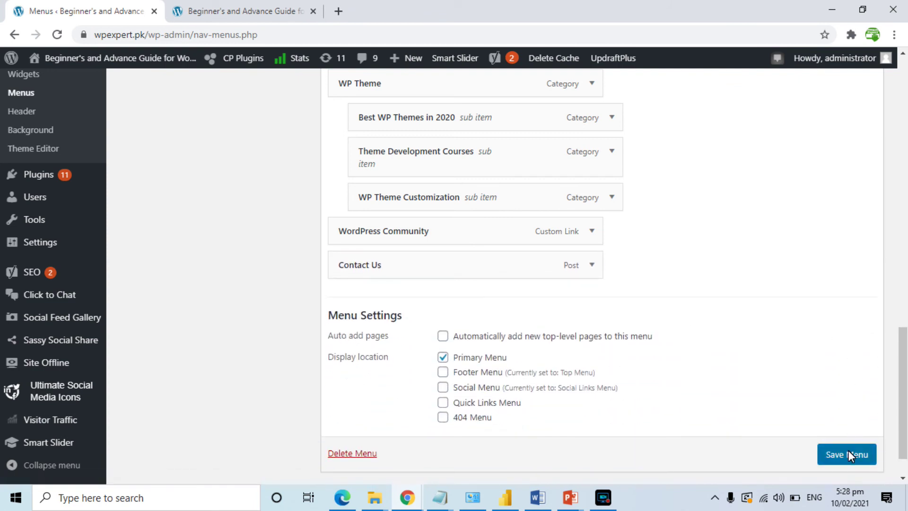
Save the Main Menu and open its Contact Us link on the reloaded website
click(849, 452)
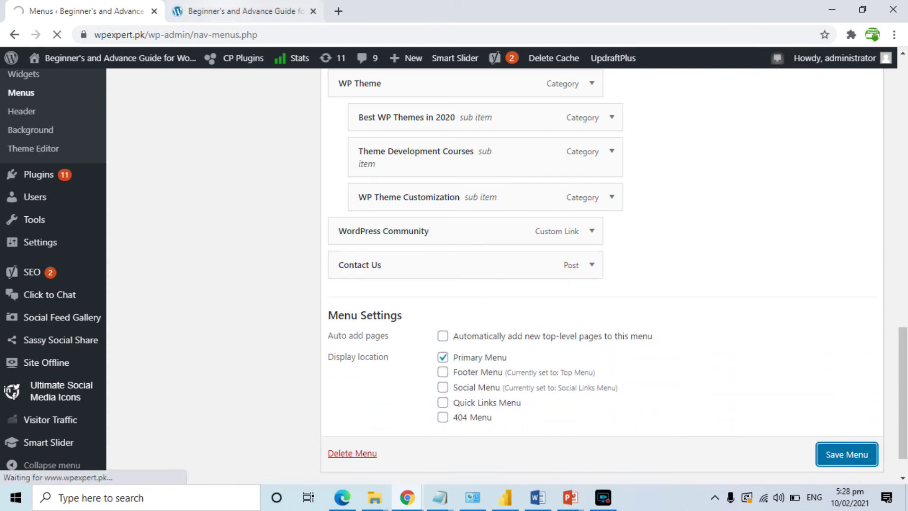
click(220, 10)
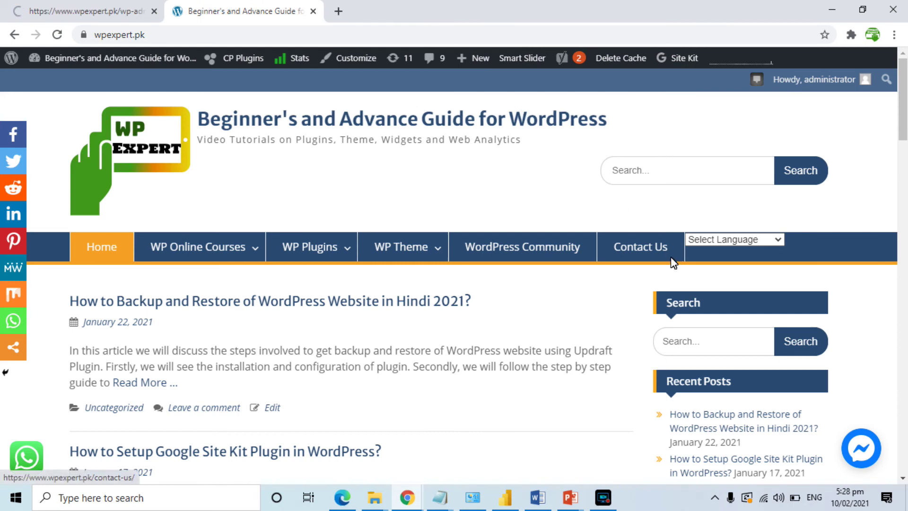
click(54, 31)
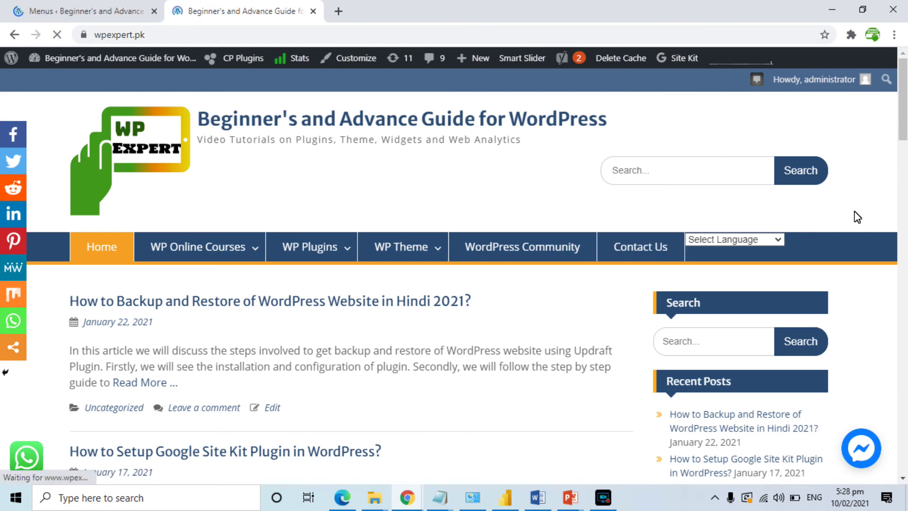
click(645, 246)
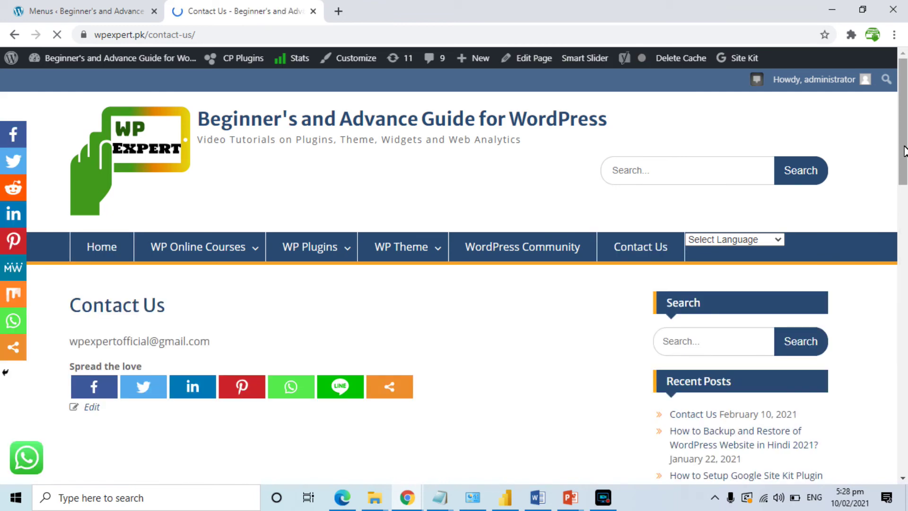
Recheck the Contact Us menu link from the home page and open the Contact Us post from the post list
click(100, 250)
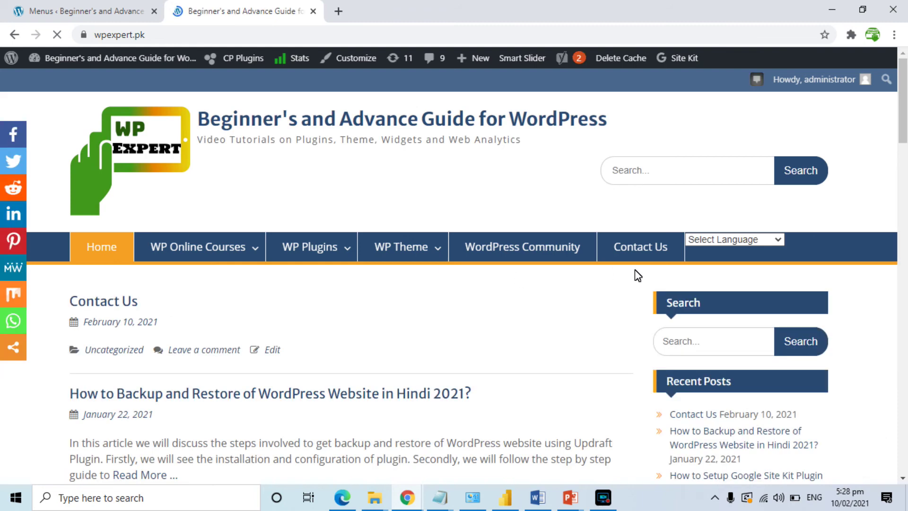
click(640, 241)
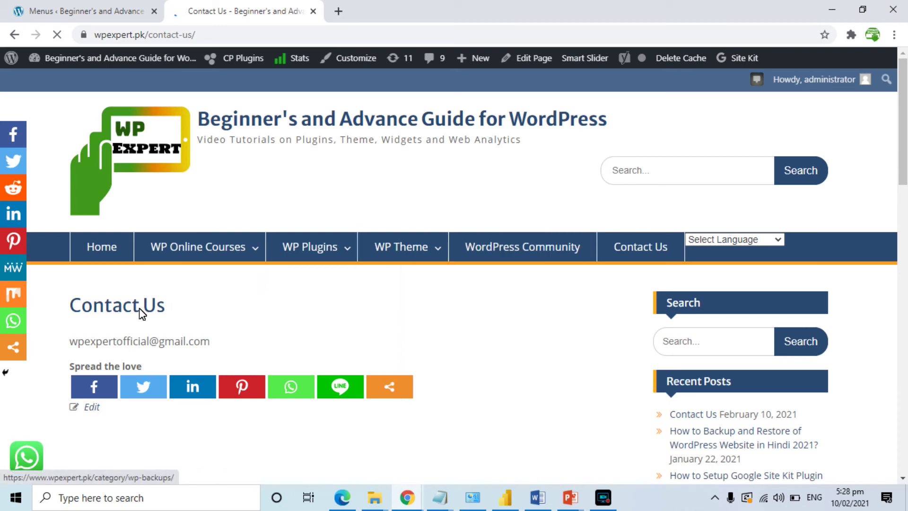
click(104, 248)
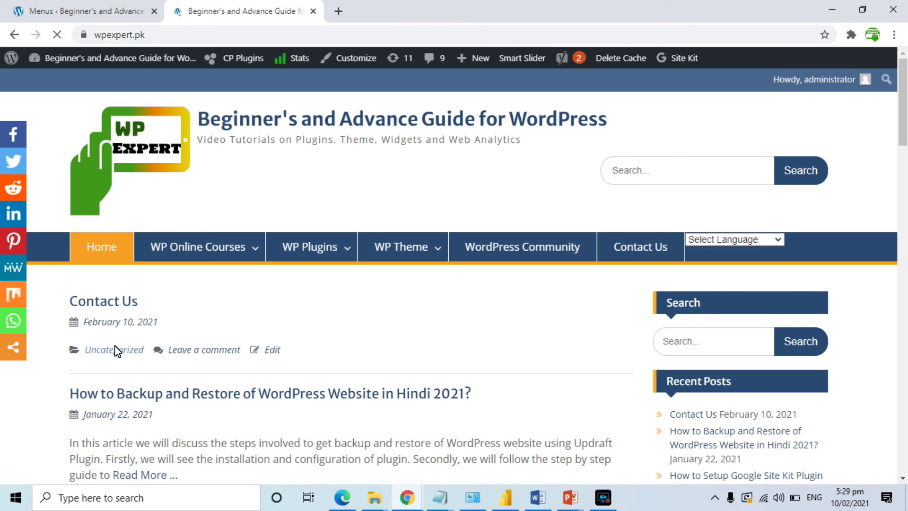
click(107, 304)
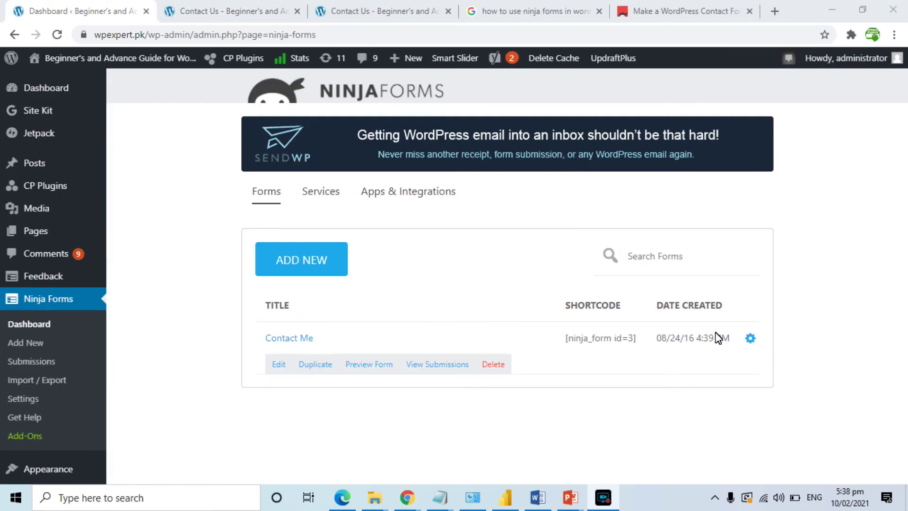
Preview the Contact Me form, examine its fields and return to the Ninja Forms dashboard
click(376, 366)
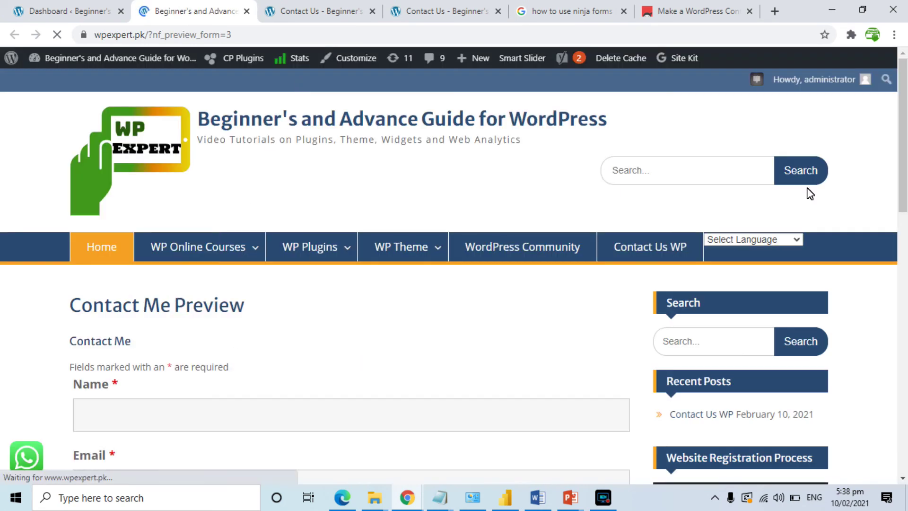
drag(904, 172, 904, 268)
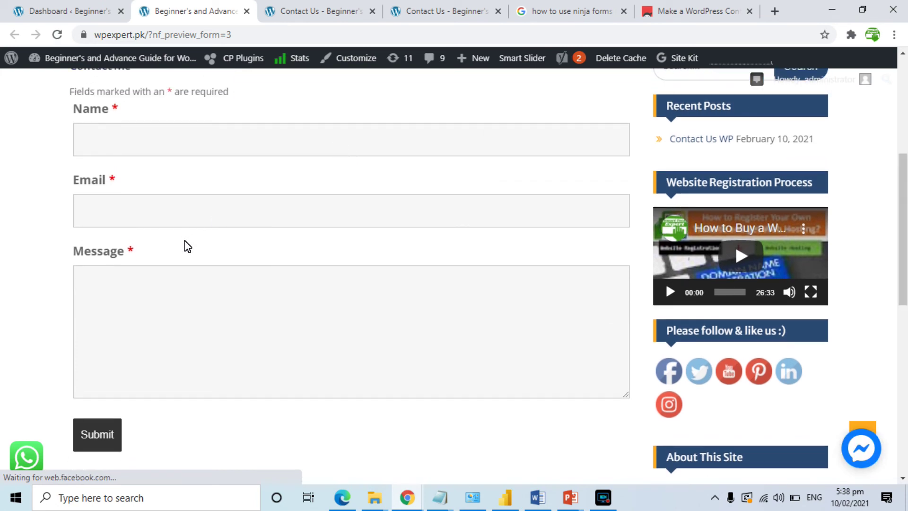
click(110, 6)
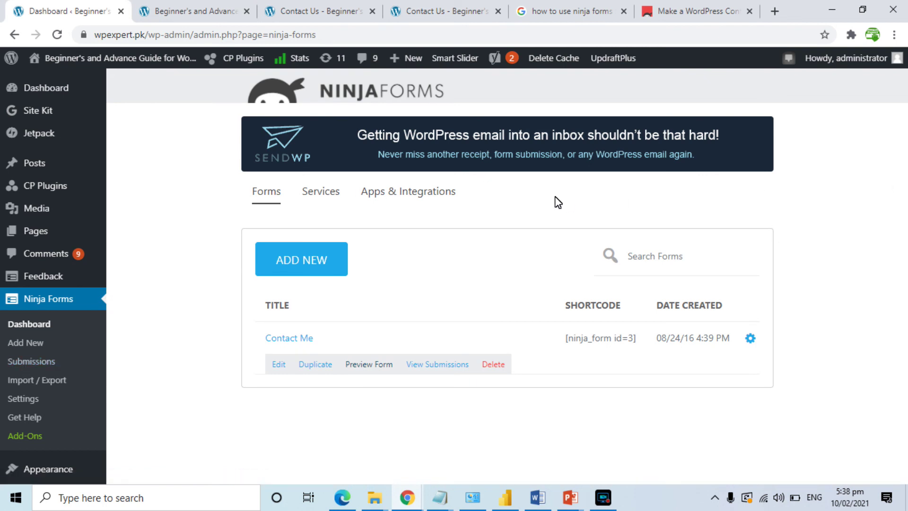
Create a new page titled Contact, dismissing the offer to restore the backup
mouse_move(42, 230)
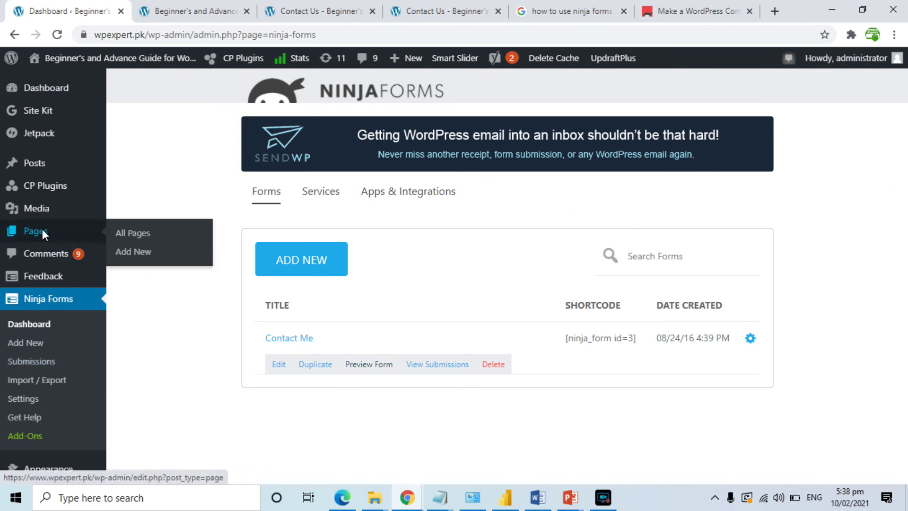
click(129, 254)
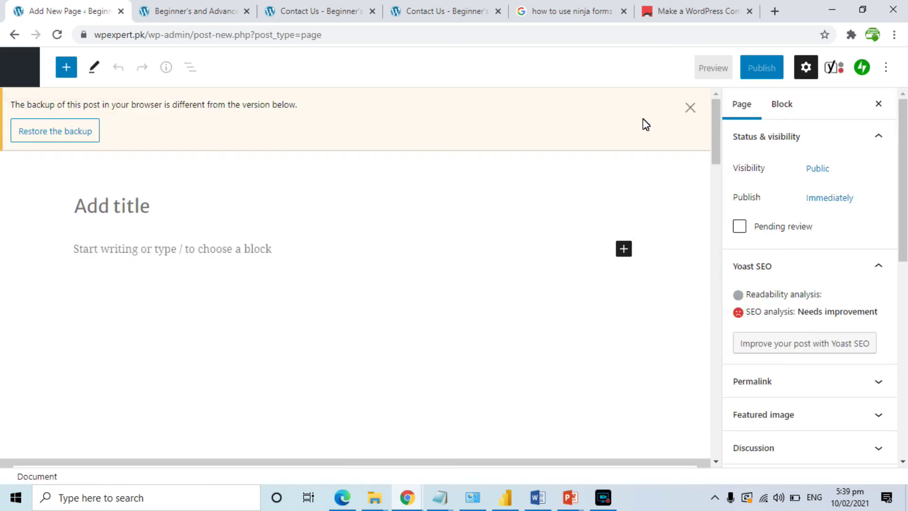
click(692, 107)
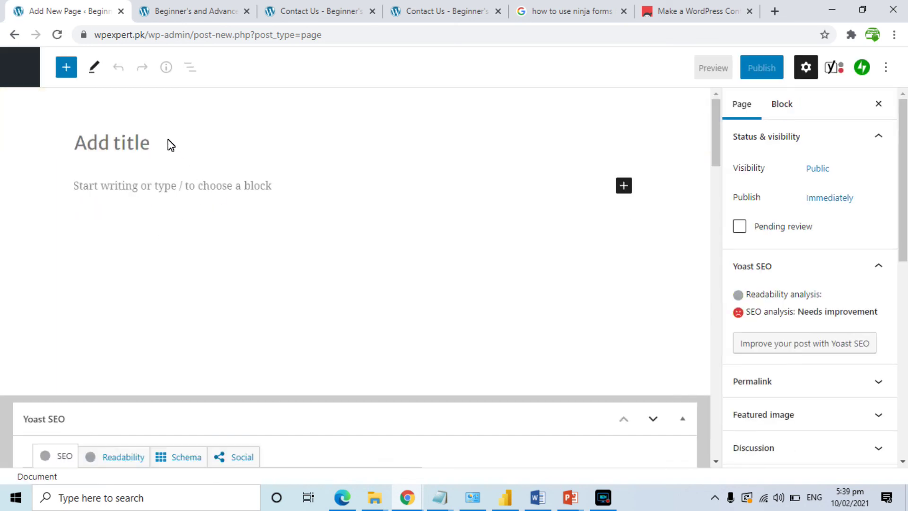
text(Contact)
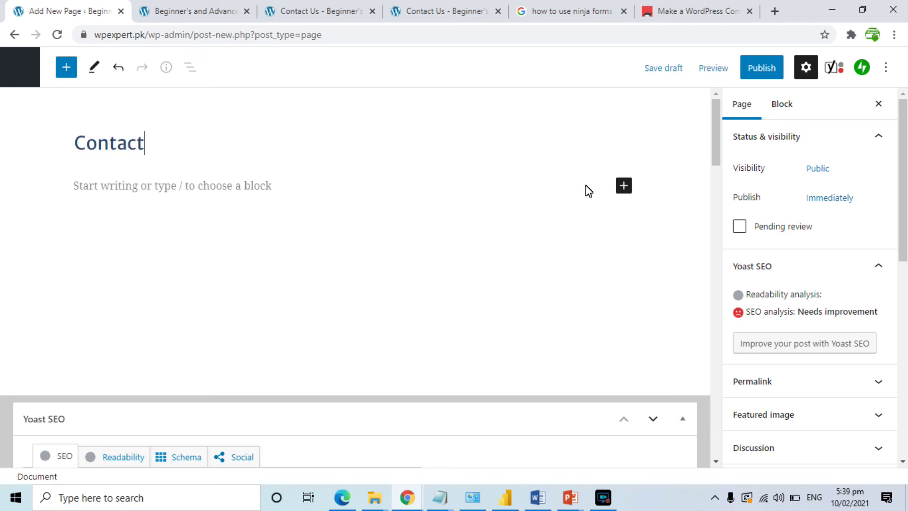
Insert a Ninja Form block below the page title and set it to display the Contact Me form
click(624, 186)
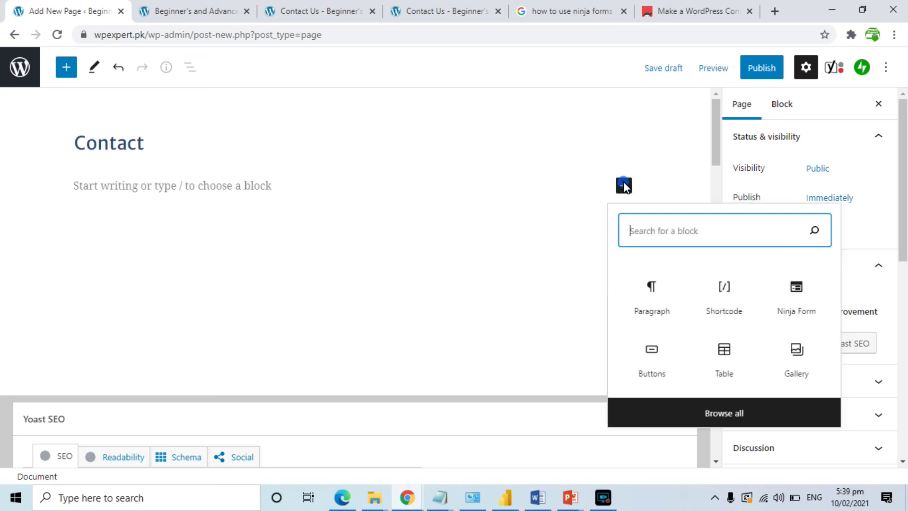
click(810, 288)
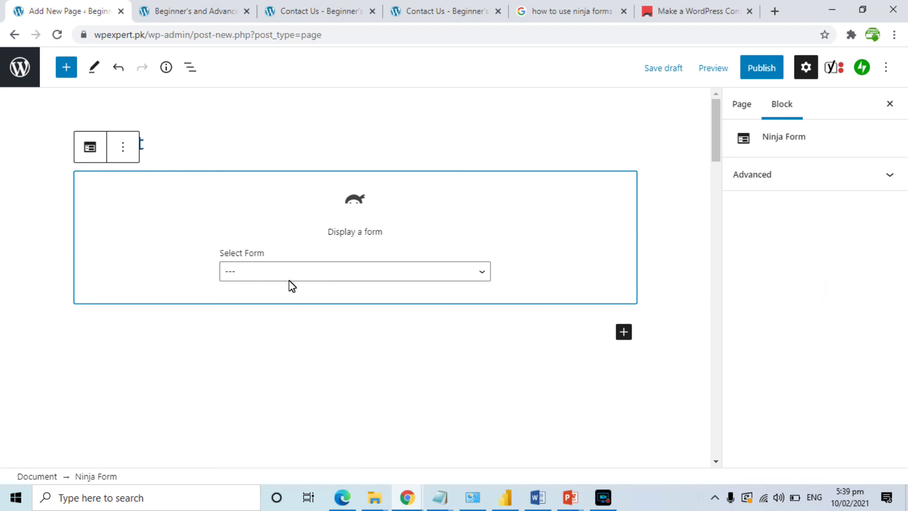
click(296, 278)
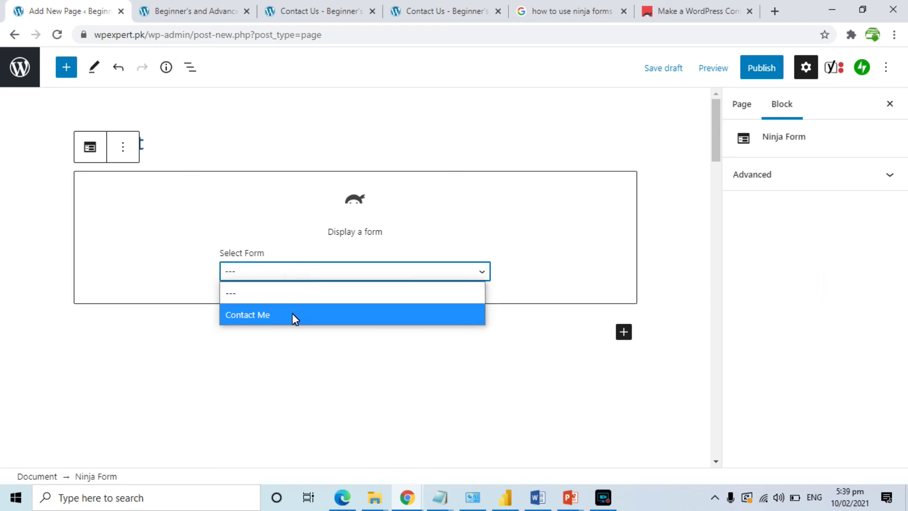
click(292, 314)
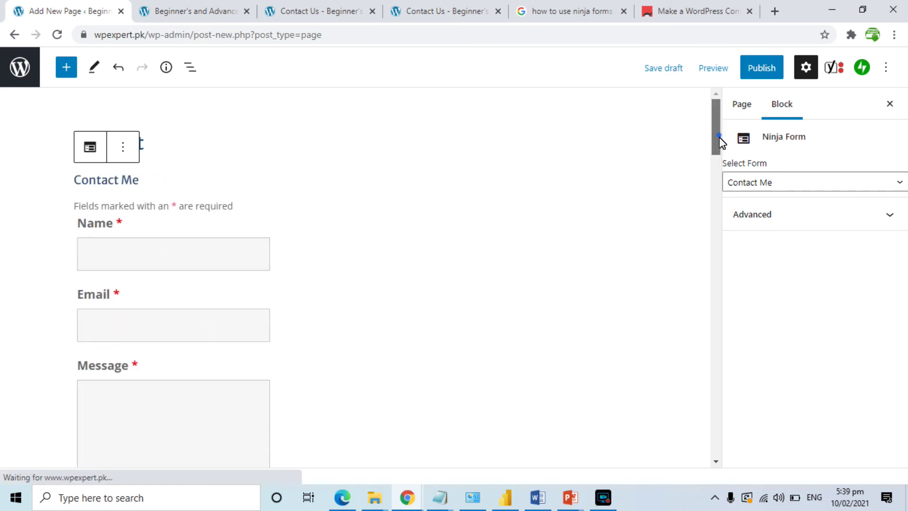
mouse_move(717, 135)
mouse_down()
mouse_move(719, 197)
mouse_move(719, 138)
mouse_up()
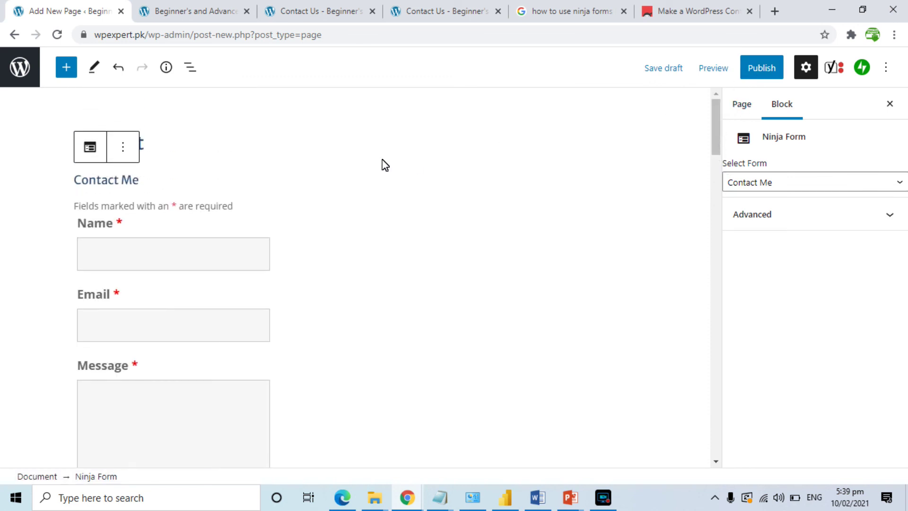
Compare the form in the page editor with the Contact Me preview and the open Contact Us pages
click(178, 10)
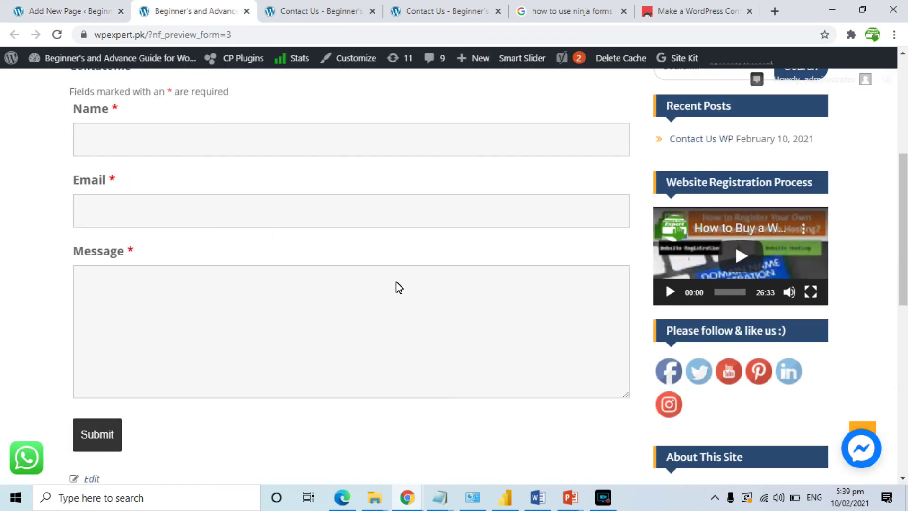
drag(901, 300, 902, 238)
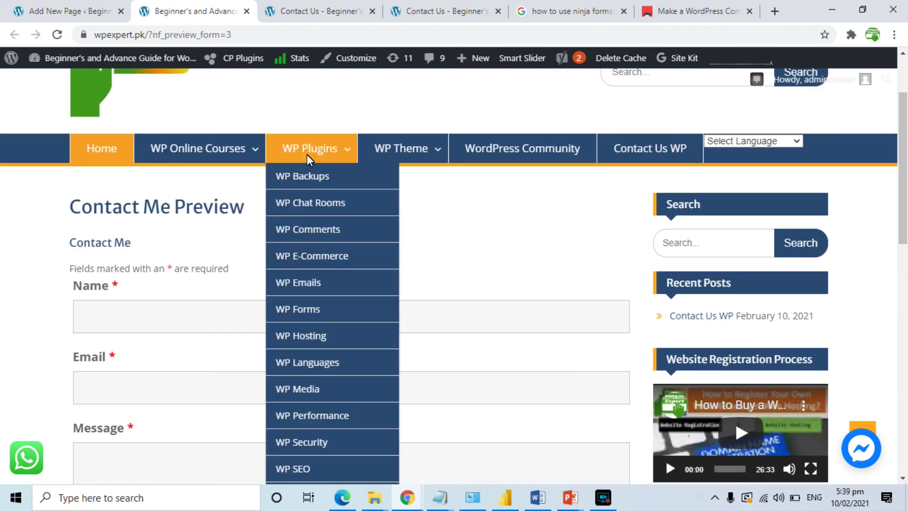
click(44, 8)
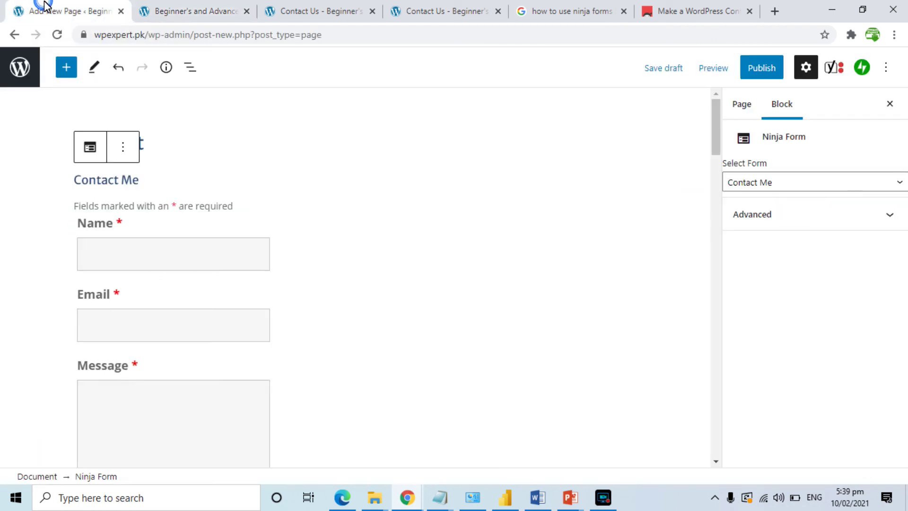
click(158, 6)
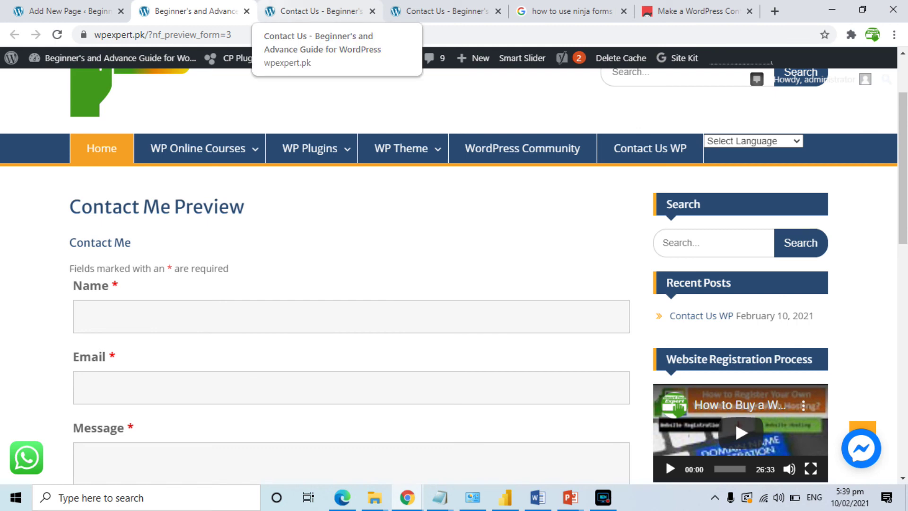
click(89, 6)
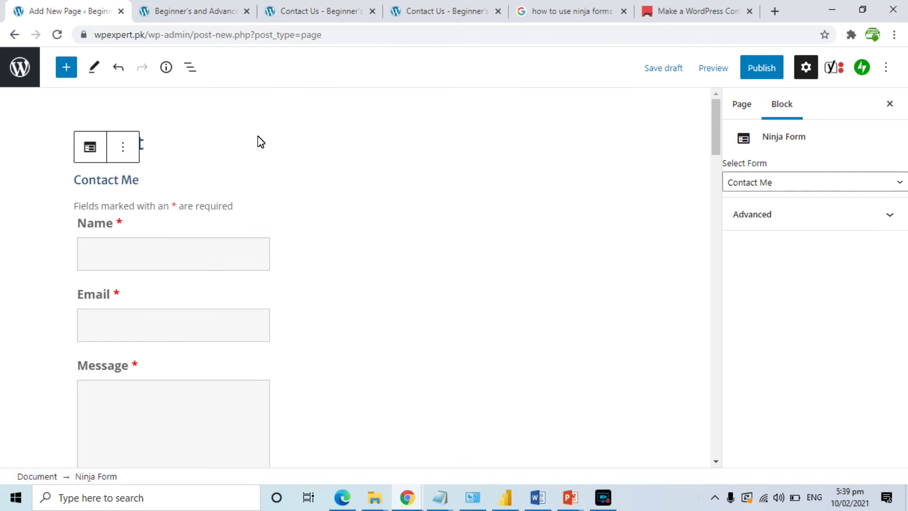
click(341, 6)
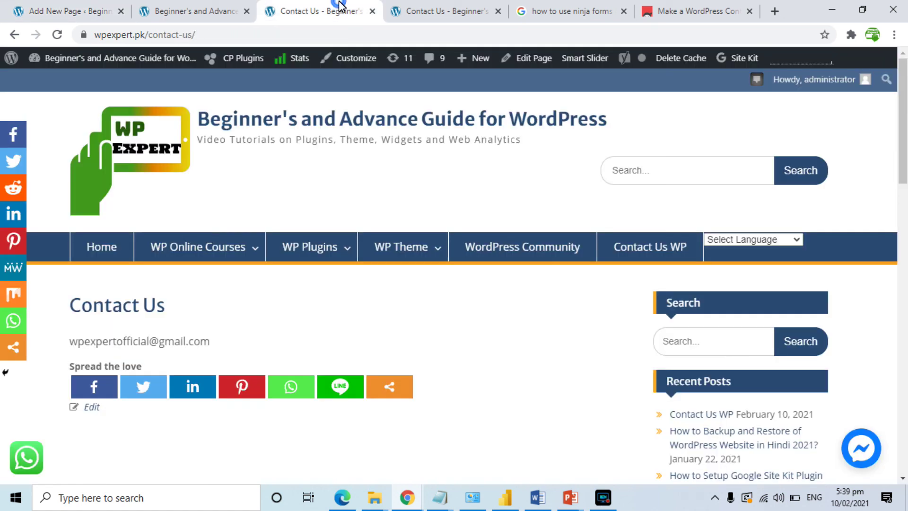
click(422, 6)
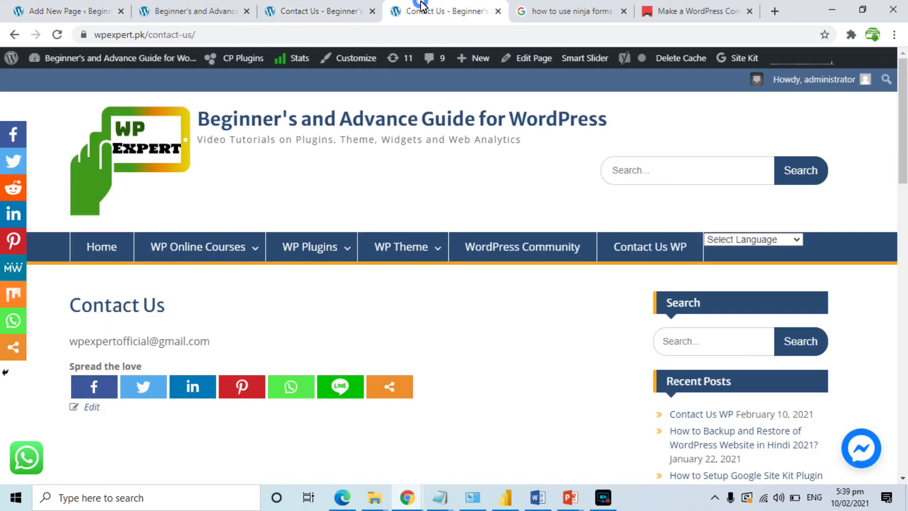
click(203, 7)
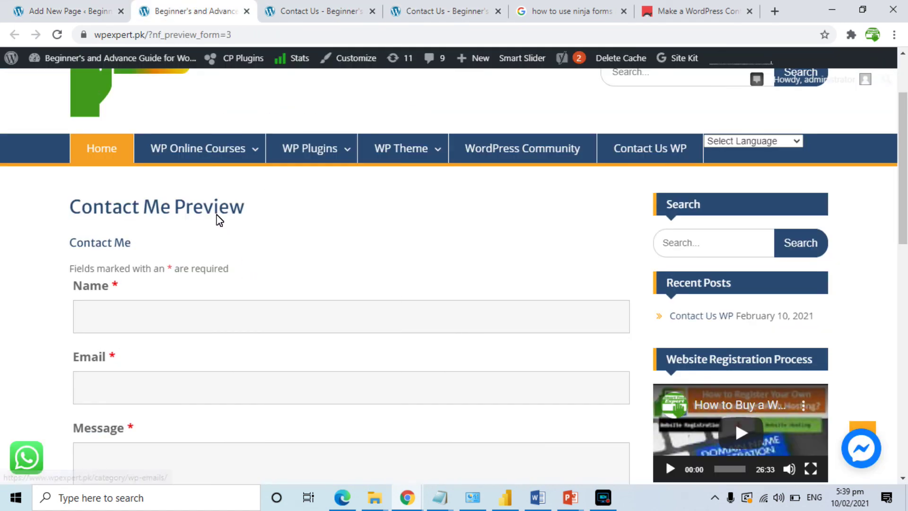